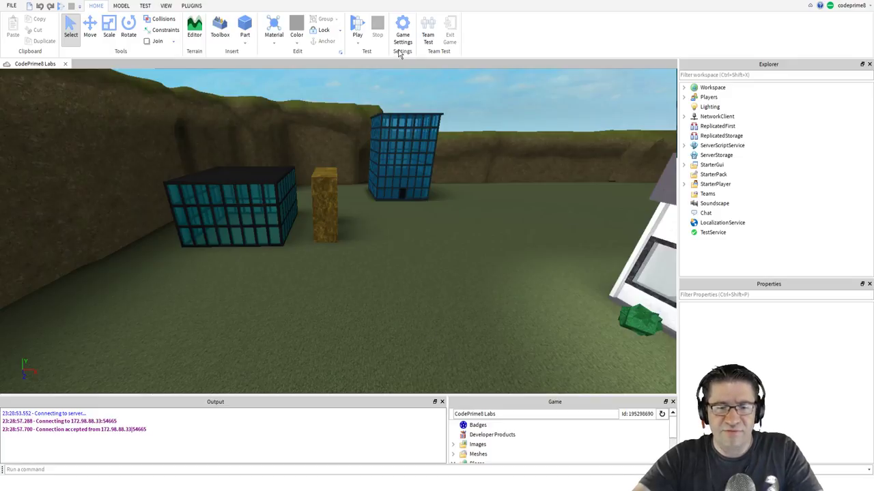
- Set the material for new parts to Wood and their colour to Pastel brown
right_click_drag(376, 270, 372, 250)
scroll(374, 257, "up", 2)
scroll(372, 249, "up", 2)
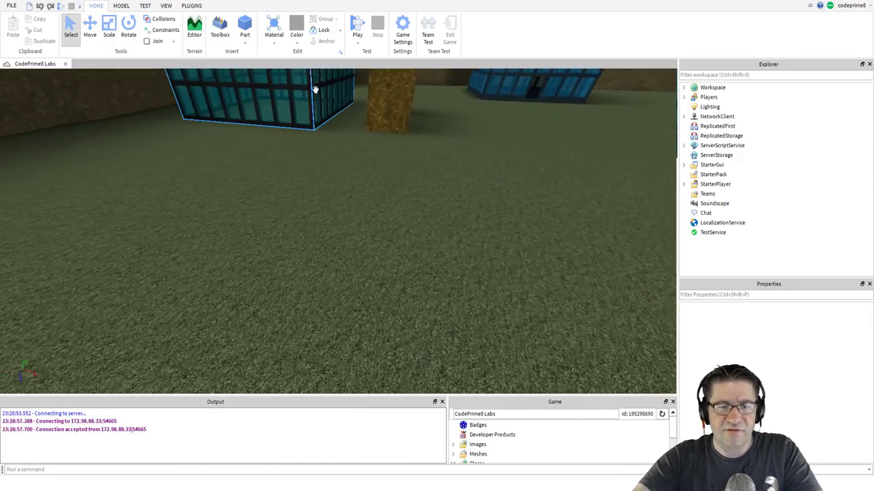
left_click(423, 127)
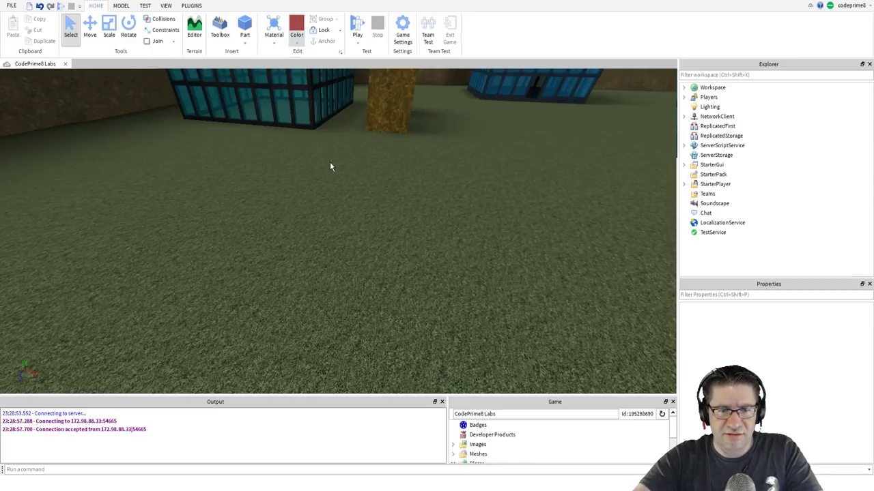
left_click(392, 163)
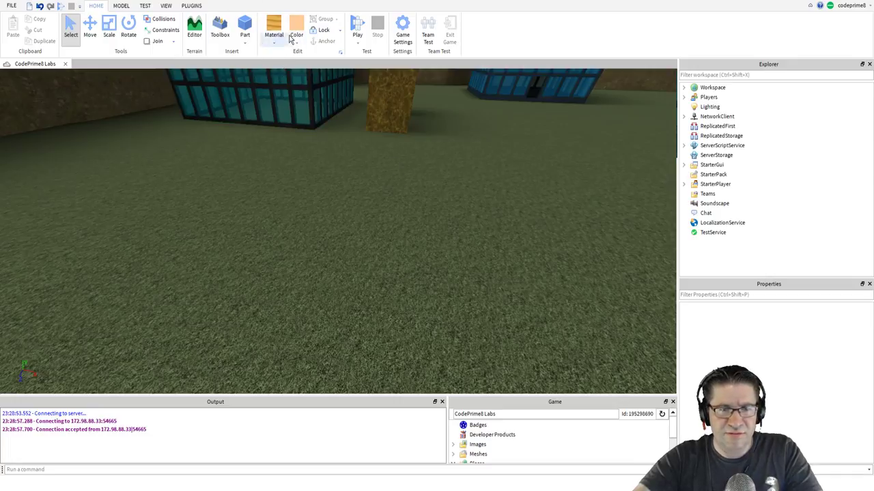
- Insert a new block part on the grass in front of the buildings and anchor it
left_click(121, 5)
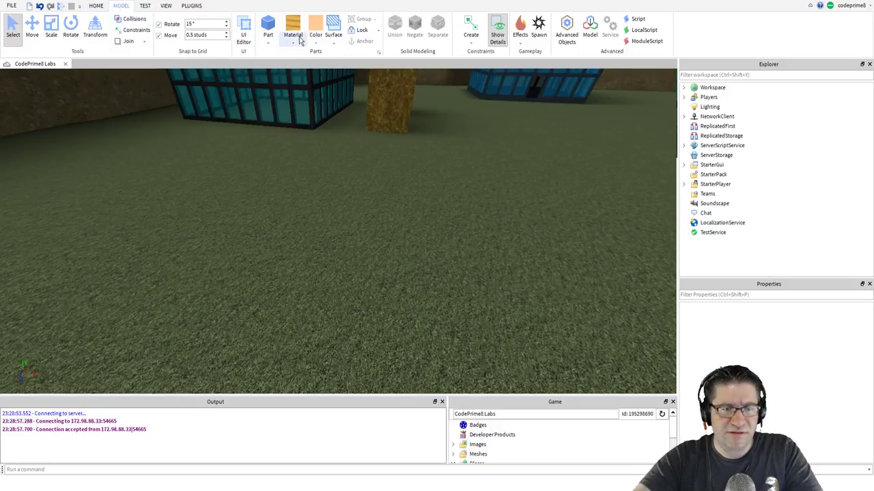
left_click(269, 29)
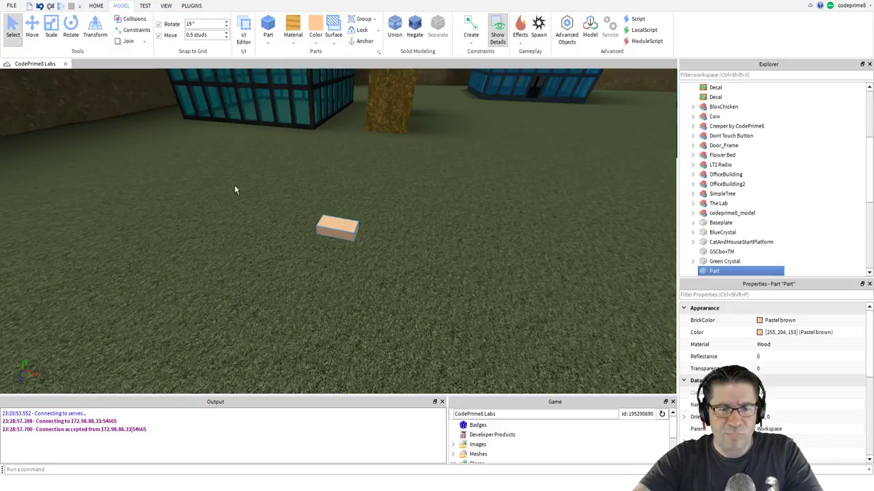
scroll(785, 352, "down", 5)
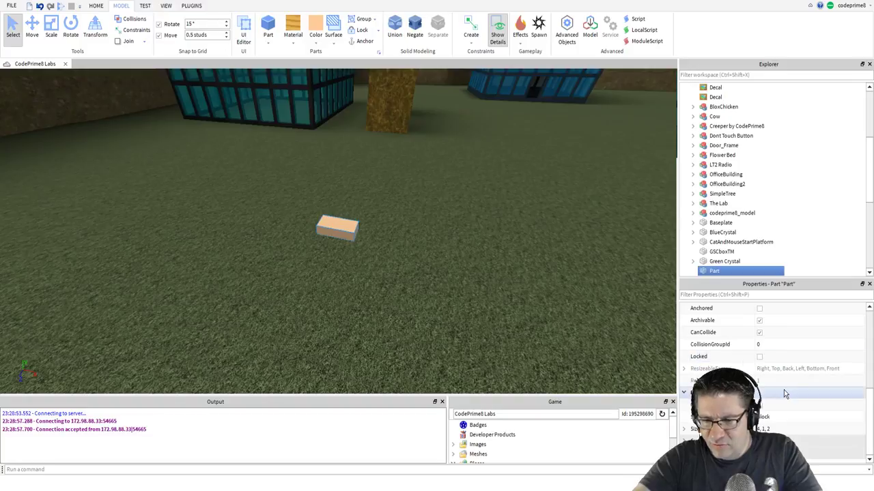
left_click(758, 310)
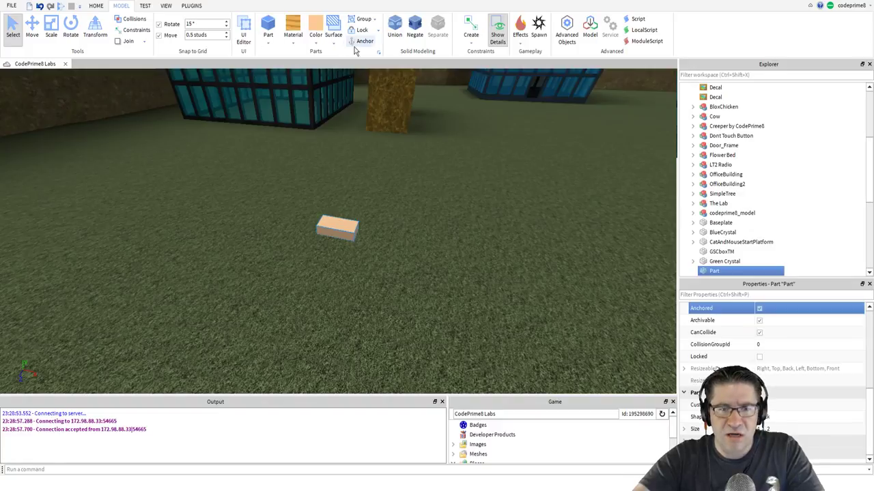
- Scale the wooden block horizontally in both directions to about 7.5 by 5 studs
key("f")
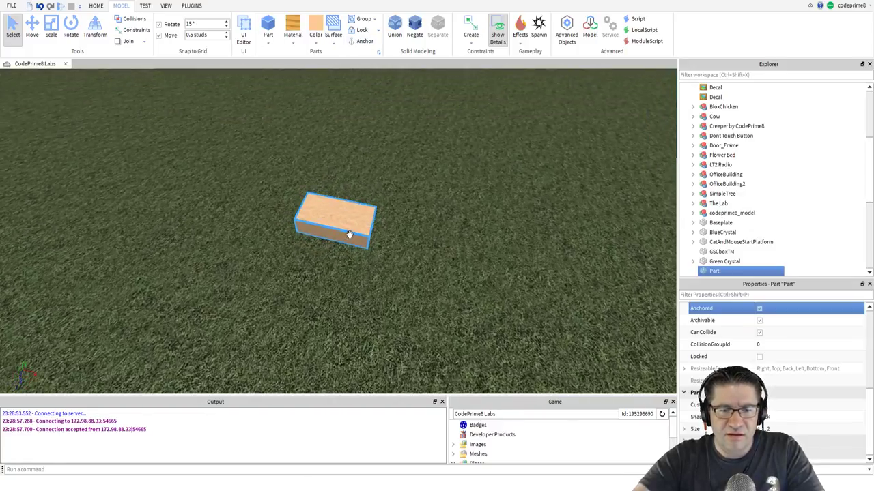
key("e")
left_click(53, 29)
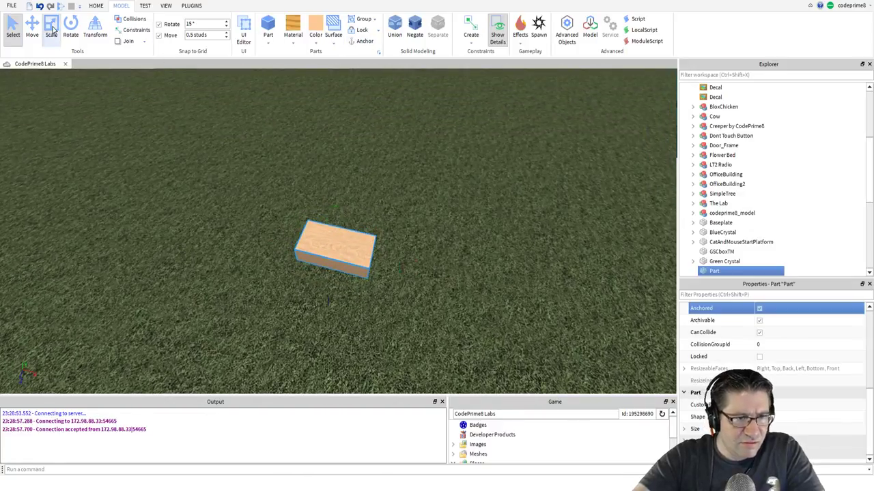
left_click(52, 27)
left_click_drag(316, 300, 294, 375)
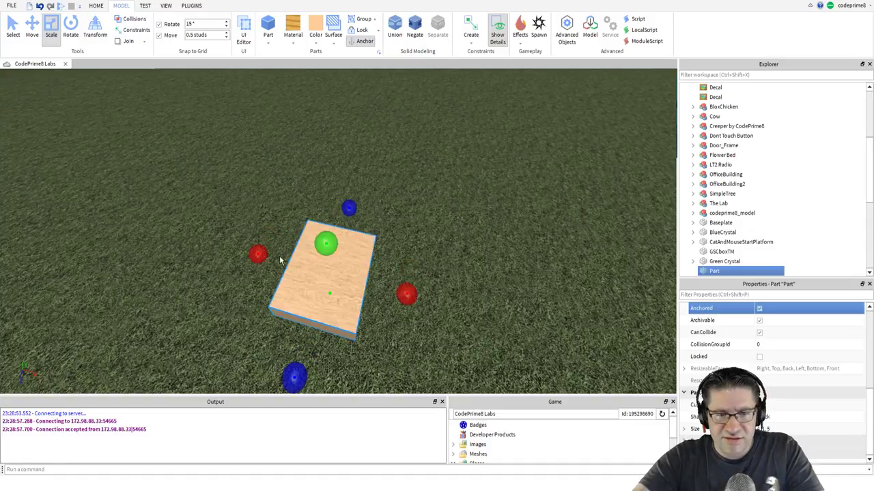
left_click_drag(258, 255, 202, 239)
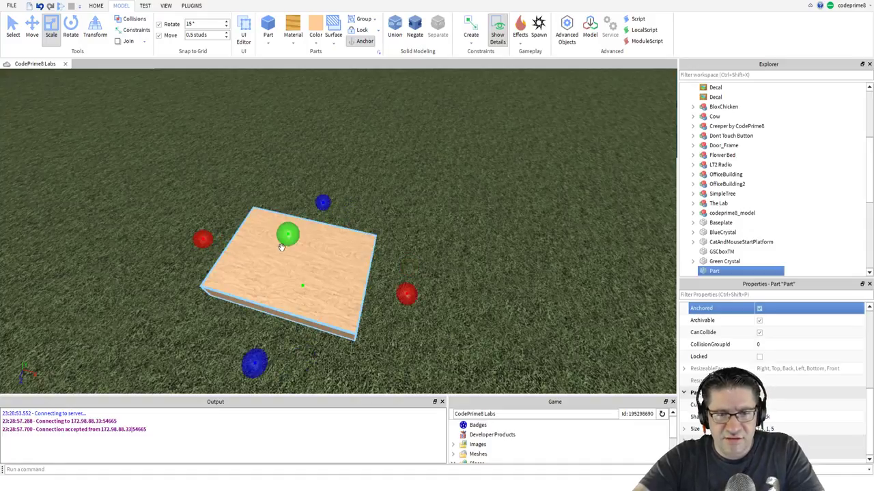
- Run print(1/5) as a command to work out the increment and set the move snap to 0.2 studs
left_click(210, 37)
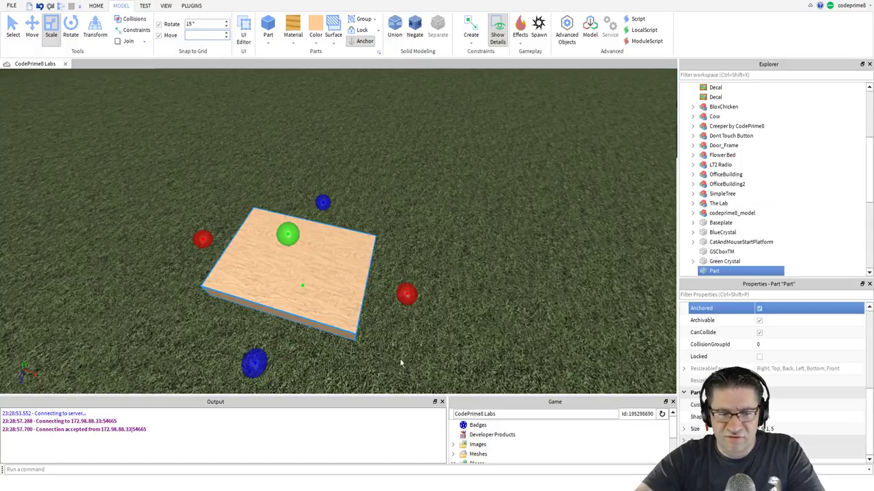
left_click(42, 470)
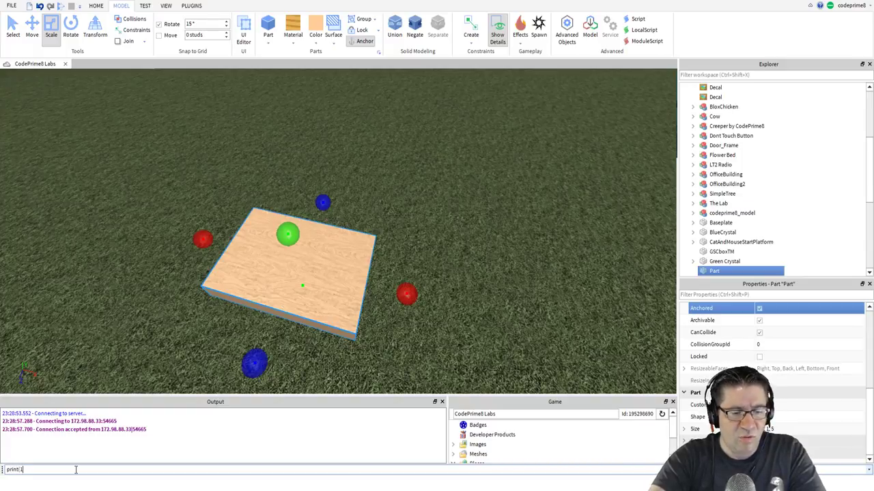
key("Return")
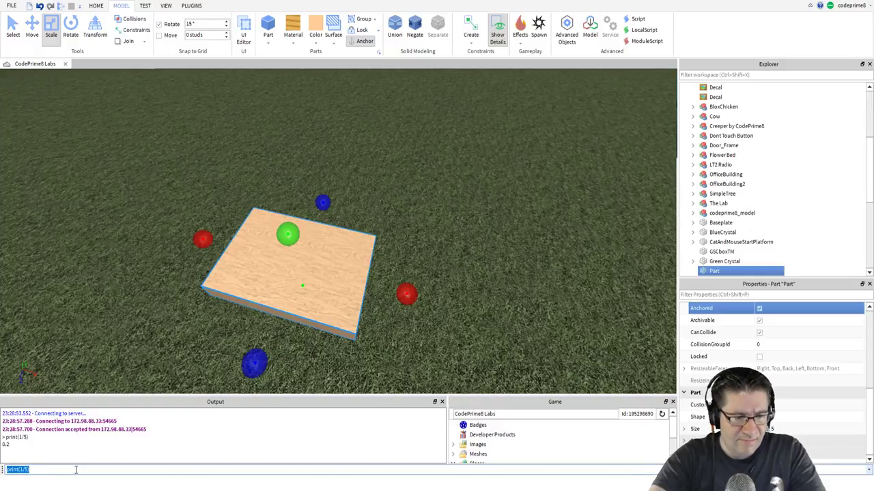
left_click(219, 35)
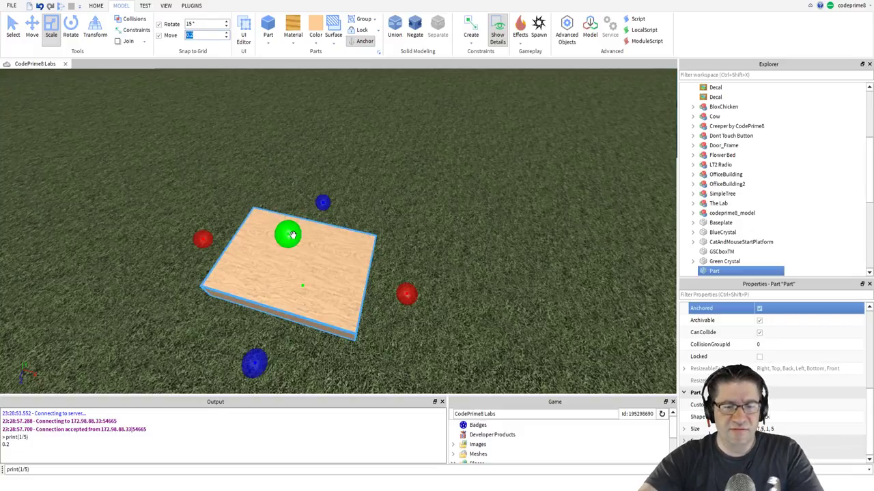
- Scale the wooden block's thickness down to 0.2 studs
left_click_drag(289, 235, 301, 292)
right_click_drag(410, 213, 410, 209)
scroll(411, 208, "down", 3)
scroll(411, 208, "up", 3)
scroll(412, 209, "down", 4)
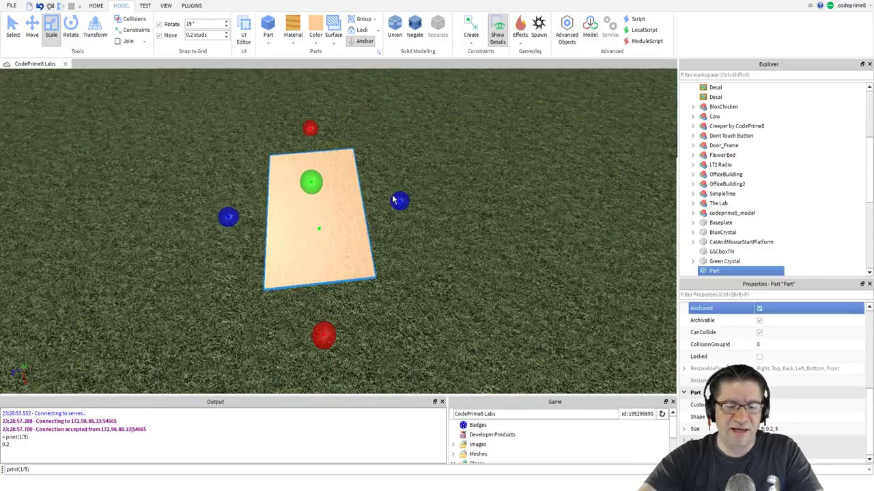
- Duplicate the board twice and turn the last copy into a red strip 0.4 studs wide, just outside one long edge
key("ctrl+d")
key("ctrl+d")
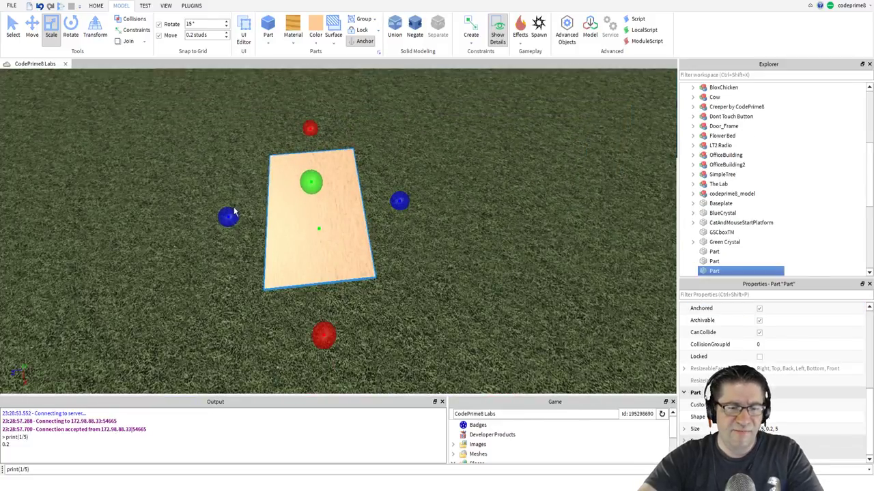
left_click_drag(224, 210, 223, 212)
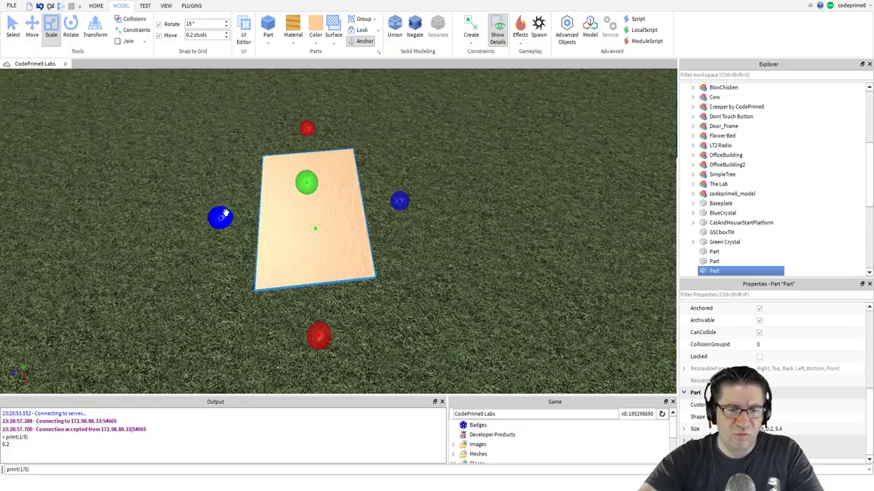
left_click_drag(403, 206, 307, 214)
scroll(313, 223, "up", 3)
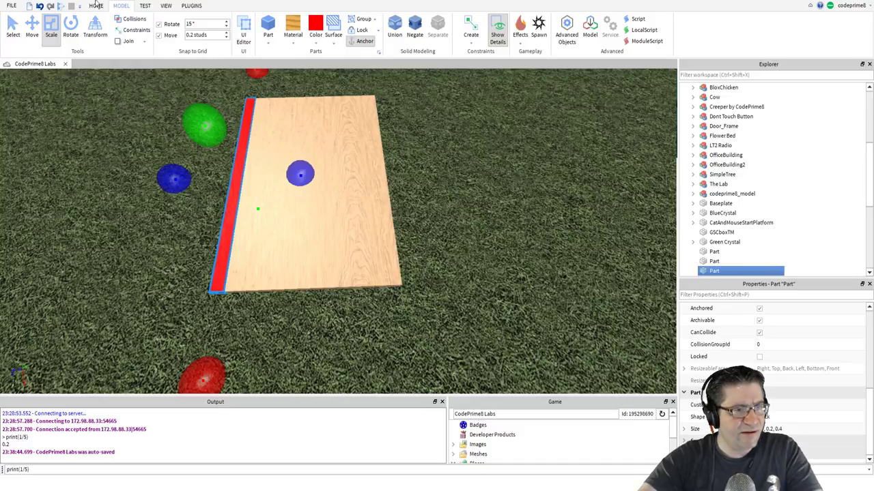
- Duplicate the red strip and move the copy across to the board's opposite long edge
left_click(32, 27)
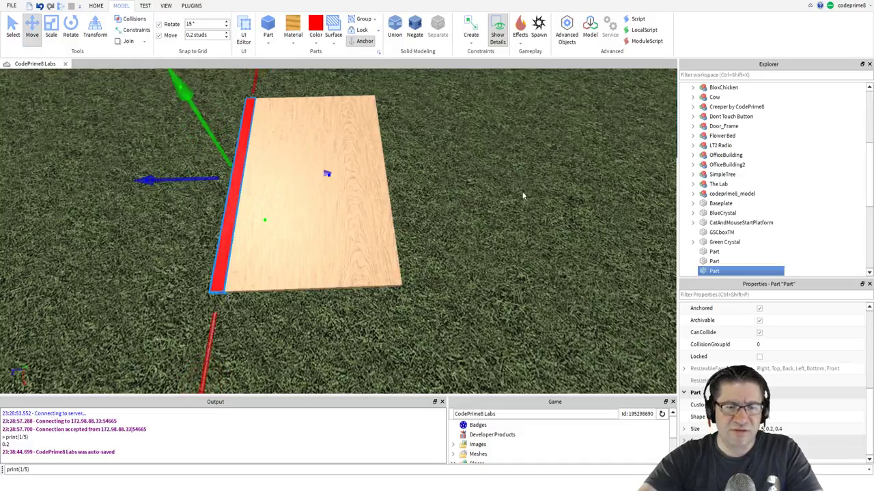
key("ctrl+d")
left_click_drag(189, 180, 355, 195)
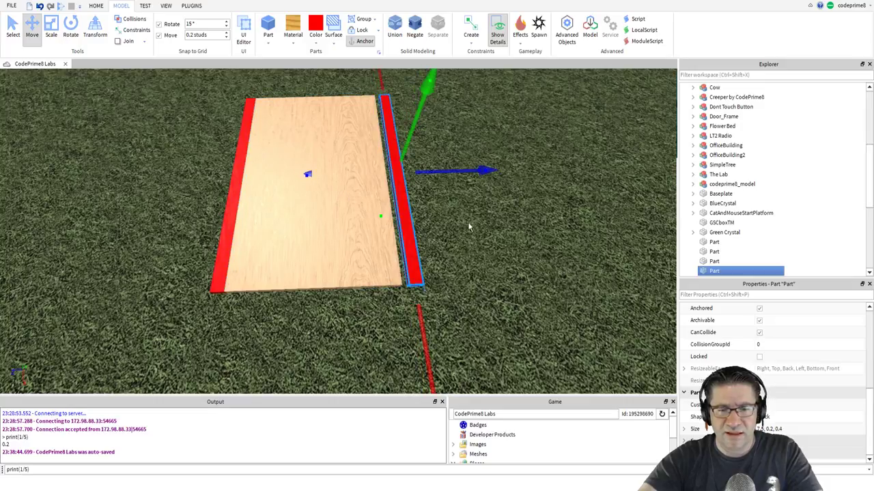
- Move the second red strip inward to close the gap so it sits flush against the board
left_click(384, 178)
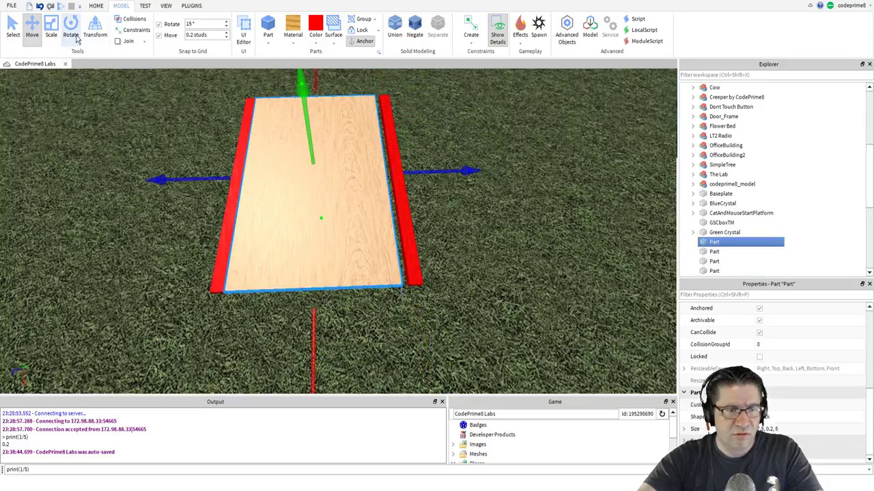
left_click(402, 195)
scroll(423, 191, "up", 5)
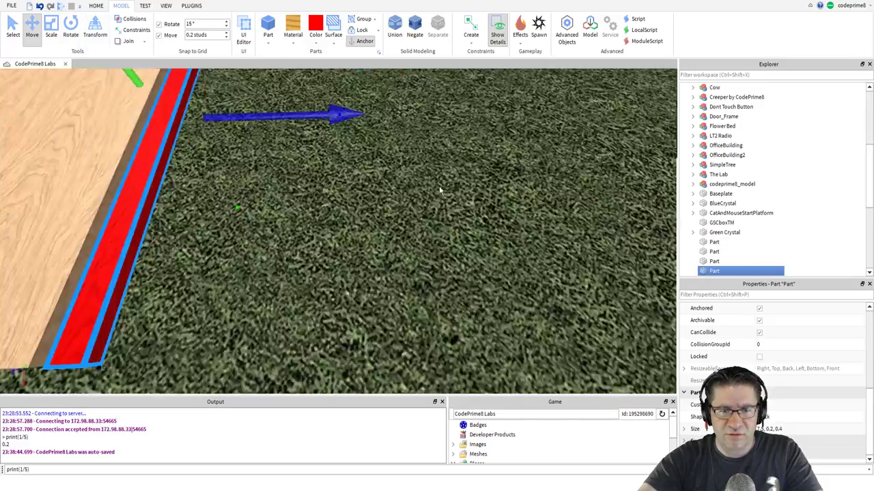
scroll(439, 190, "down", 10)
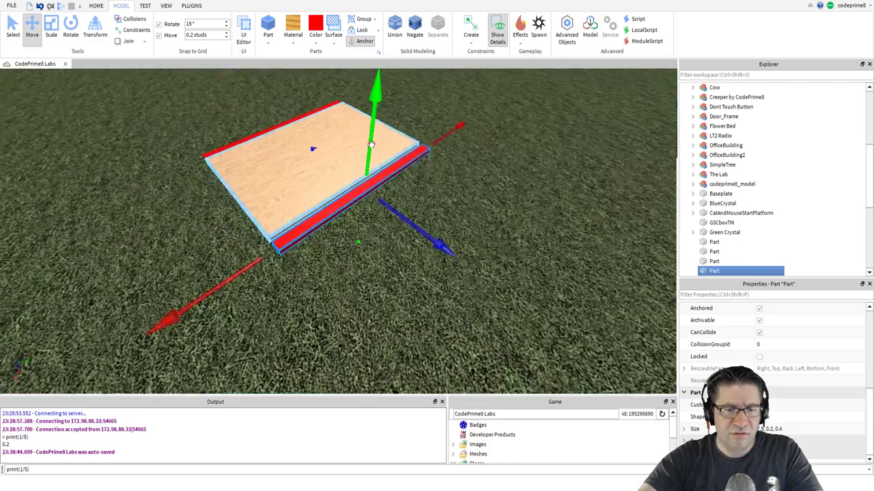
scroll(370, 144, "up", 4)
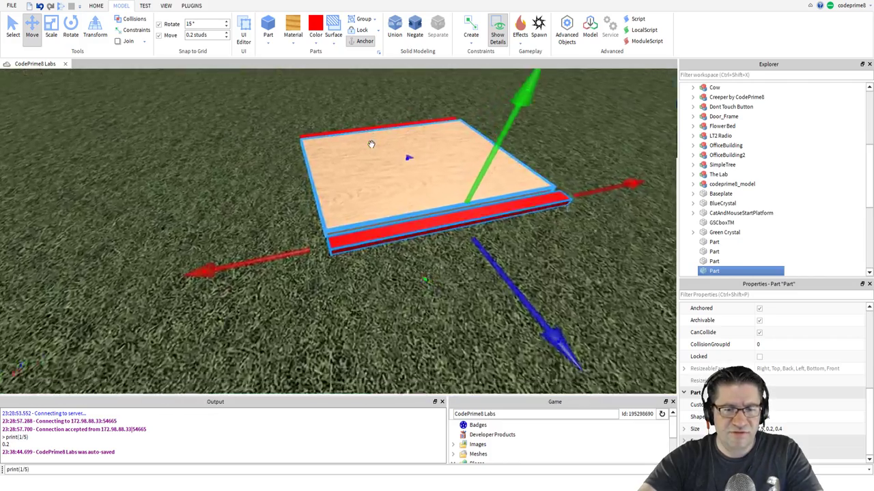
scroll(371, 144, "up", 6)
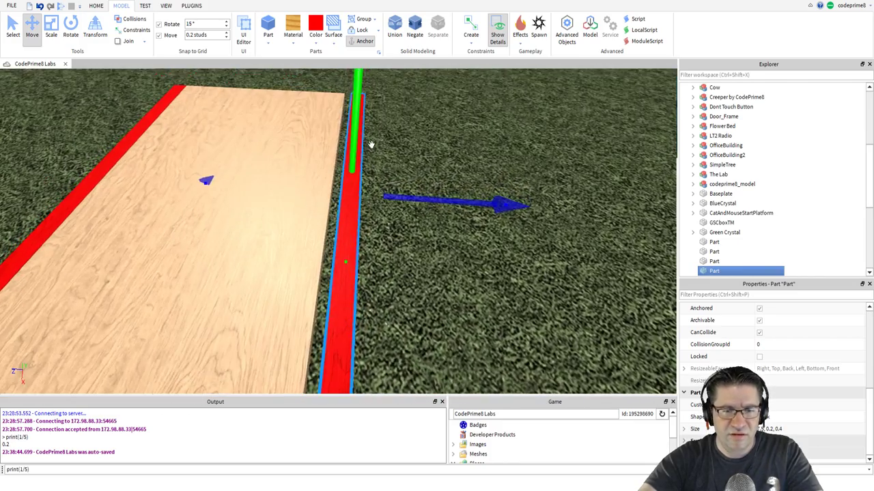
left_click_drag(409, 197, 403, 197)
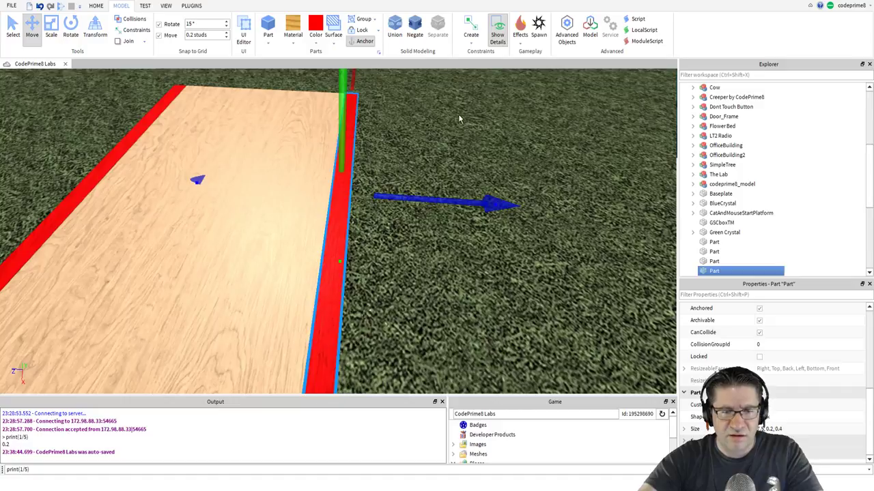
- Duplicate the wooden board in place and colour the copy red
key("f")
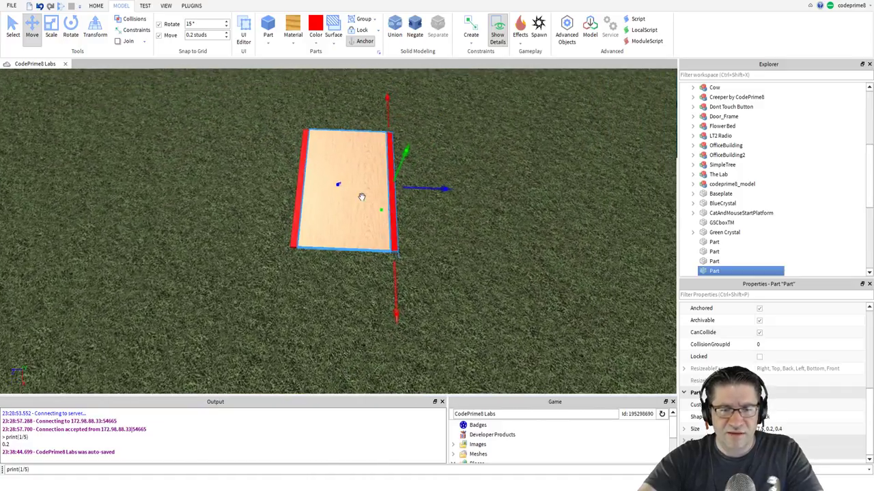
left_click(361, 197)
key("f")
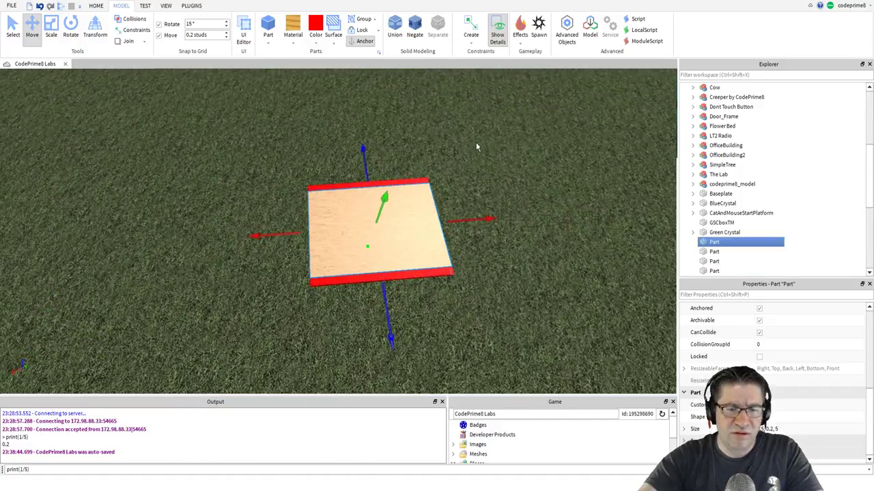
key("ctrl+d")
left_click(321, 34)
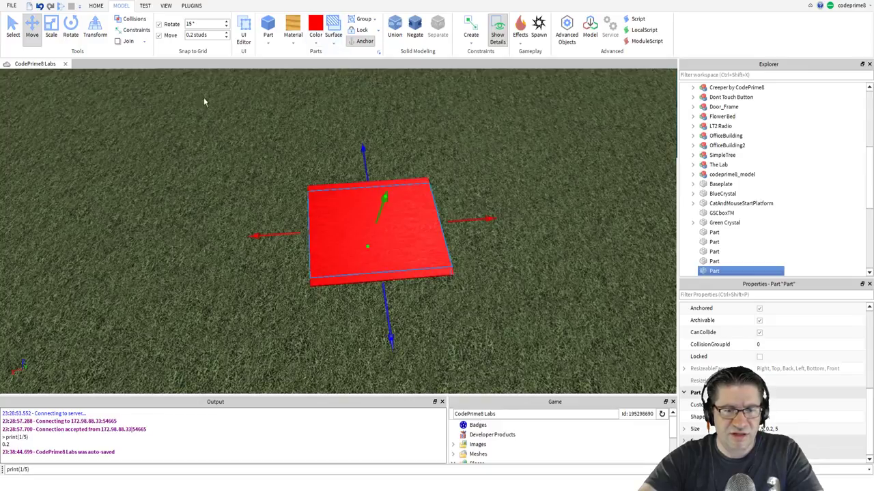
- Resize the red board copy into a strip 0.5 studs wide, flush along one of the wooden board's short edges
left_click(51, 29)
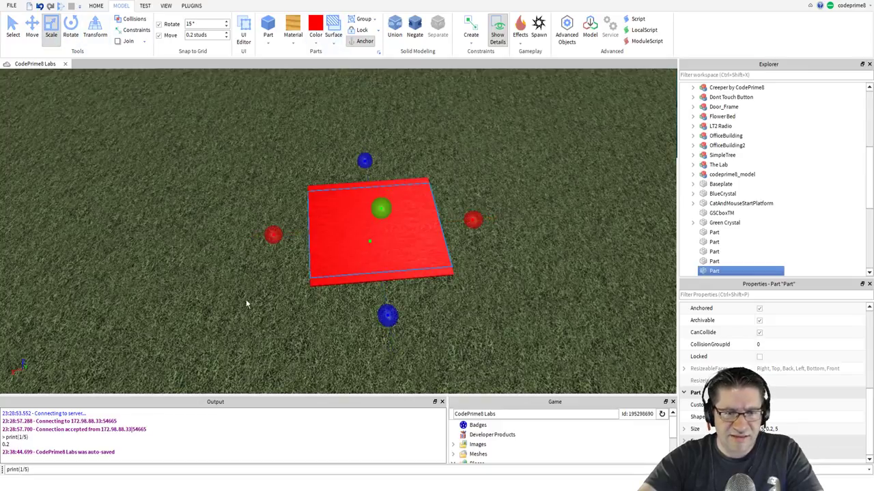
scroll(250, 293, "up", 2)
left_click_drag(232, 247, 217, 238)
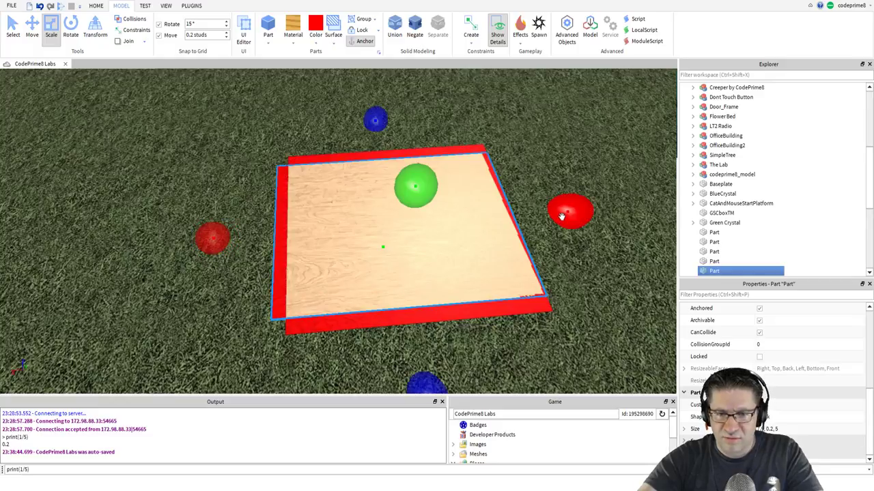
left_click_drag(569, 213, 330, 222)
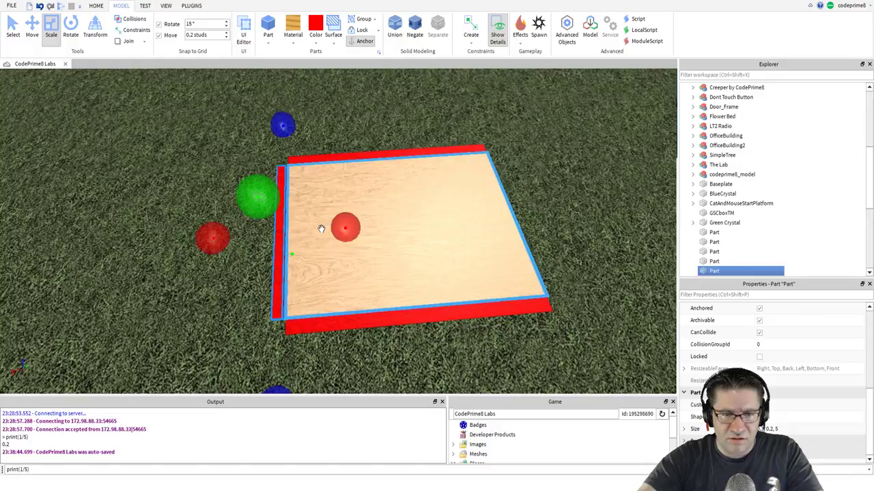
scroll(303, 252, "up", 3)
scroll(303, 253, "down", 2)
right_click_drag(303, 252, 303, 253)
scroll(303, 254, "down", 3)
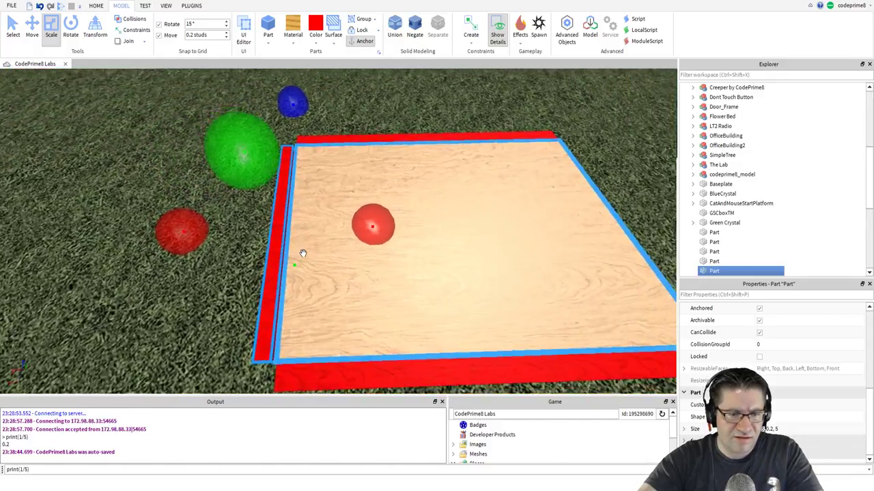
scroll(301, 254, "up", 2)
scroll(371, 225, "up", 4)
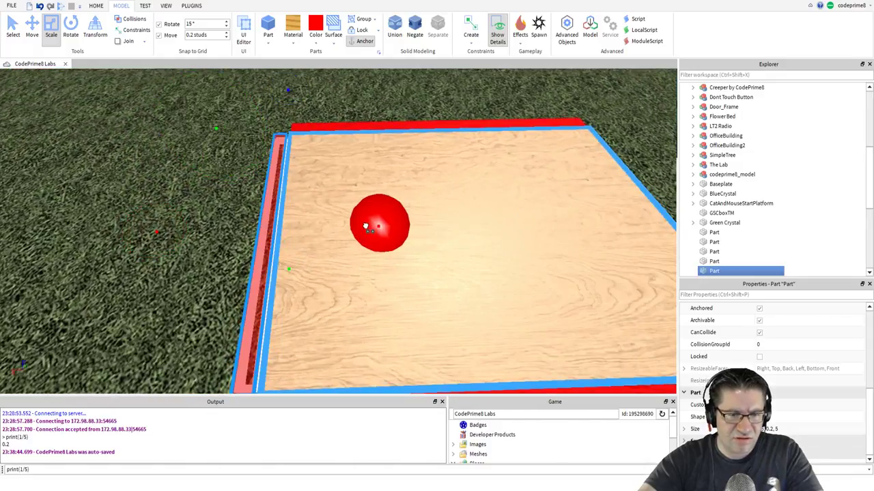
mouse_move(437, 97)
right_mouse_down()
mouse_move(460, 94)
mouse_move(450, 100)
right_mouse_up()
scroll(461, 93, "up", 5)
scroll(460, 97, "down", 5)
- Lengthen the short-edge strip at both ends to 5.8 studs and raise its height to 0.4 studs
left_click_drag(179, 225, 159, 226)
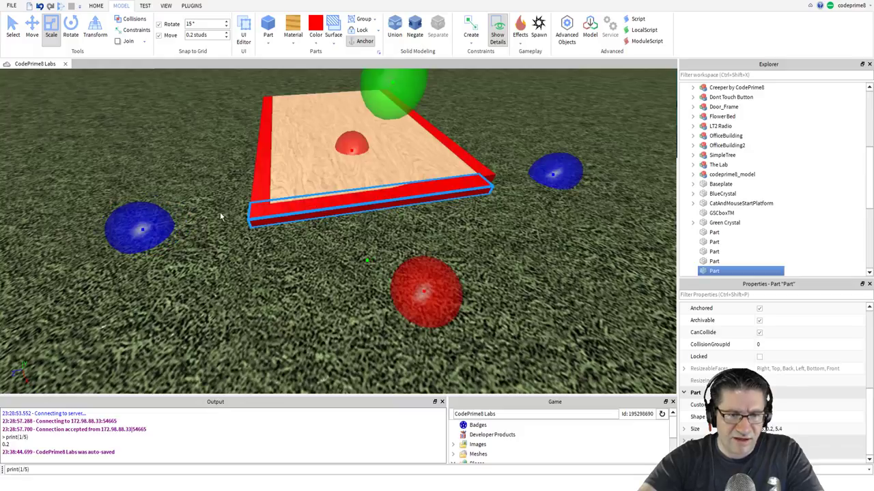
left_click_drag(546, 171, 570, 168)
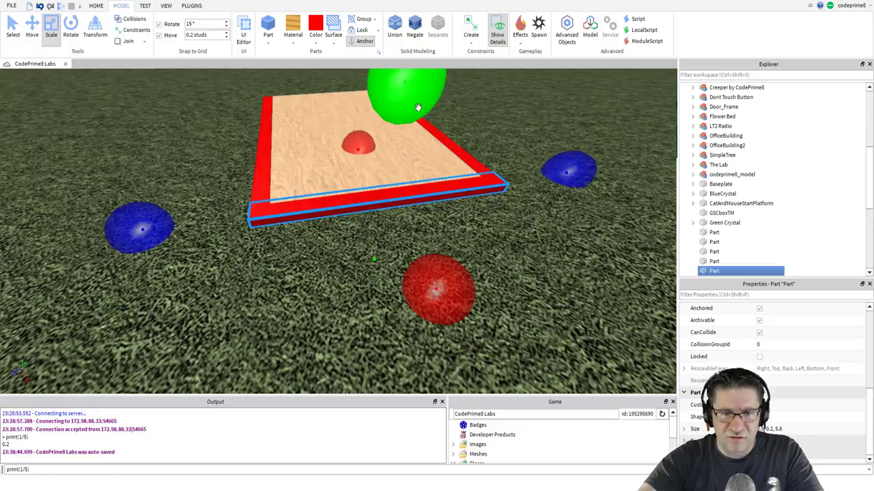
left_click_drag(361, 148, 415, 98)
- Raise both long-edge red strips to a height of 0.4 studs to match the end strip
left_click(456, 156)
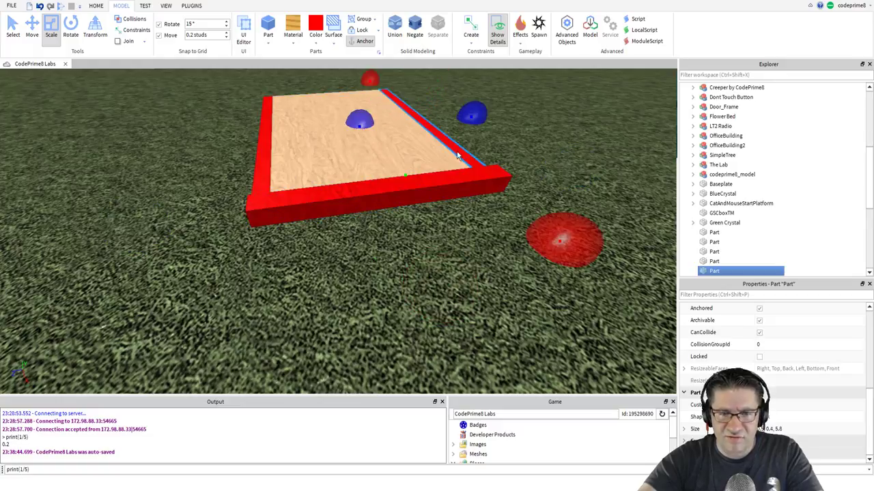
right_click_drag(426, 116, 428, 101)
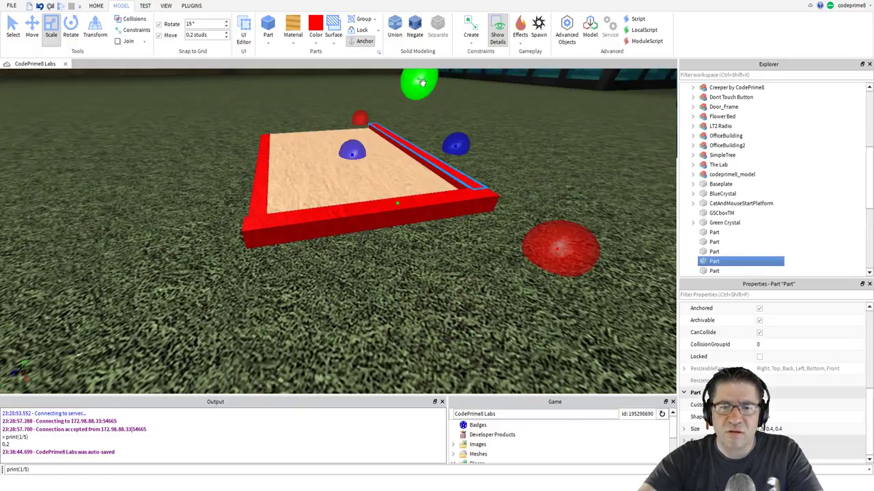
right_click_drag(259, 190, 260, 188)
left_click(260, 189)
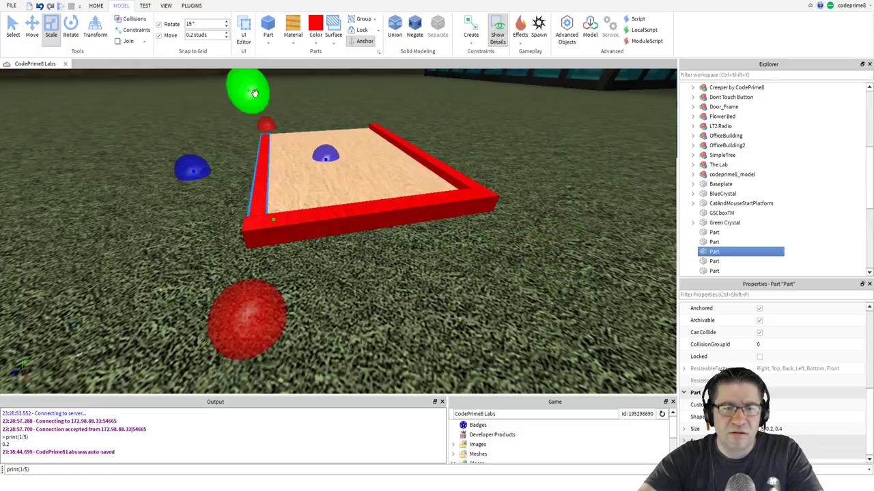
right_click_drag(319, 186, 327, 220)
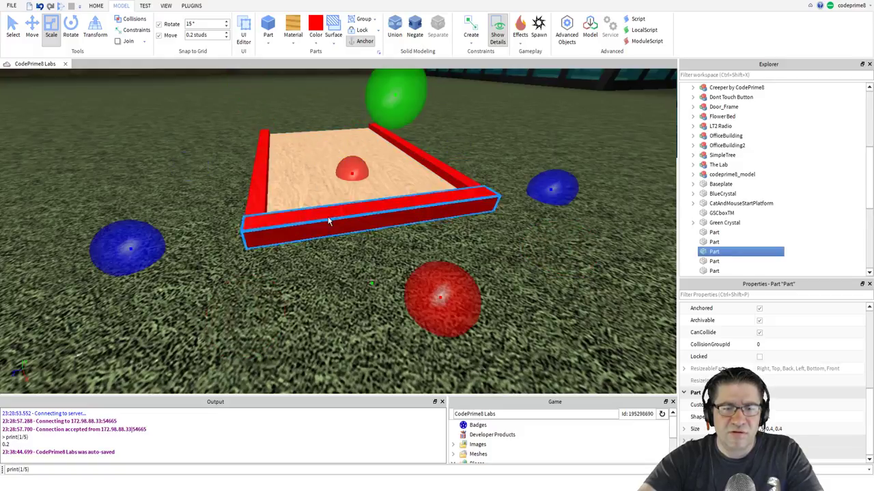
- Duplicate the short-edge strip and move the copy to the board's opposite short edge, closing the frame
left_click(328, 220)
left_click(39, 26)
right_click_drag(141, 162, 143, 162)
scroll(143, 161, "down", 2)
key("ctrl+d")
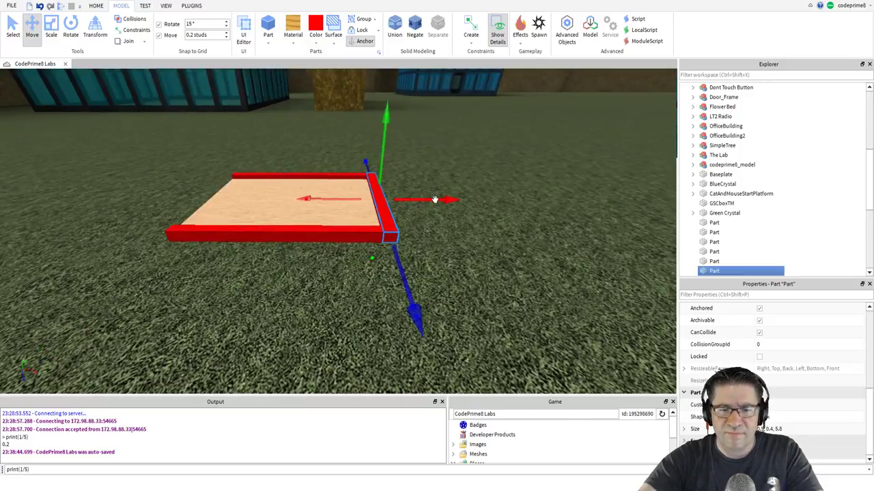
left_click_drag(434, 199, 257, 203)
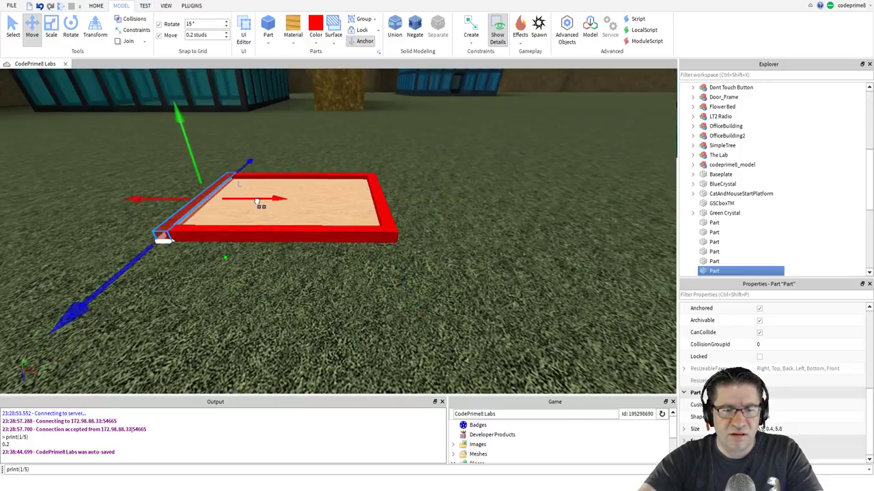
right_click_drag(407, 217, 405, 218)
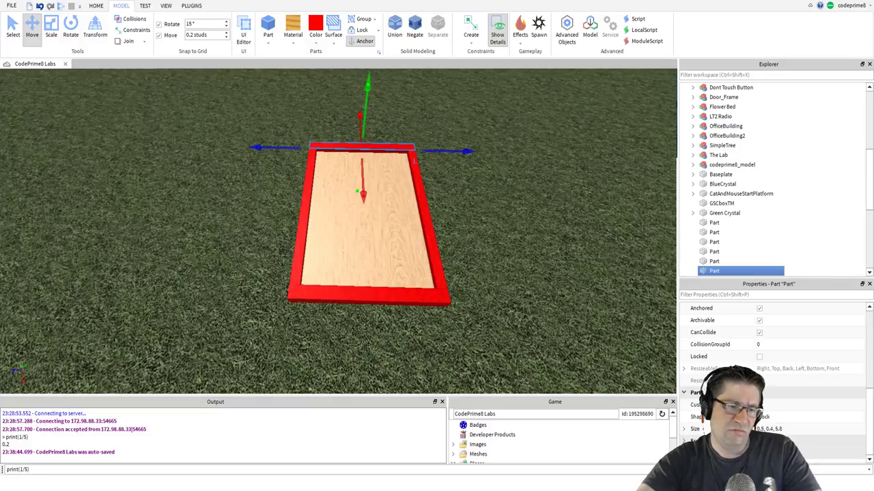
- Select all four frame strips and recolour them a lighter red
left_click(426, 225, "ctrl")
left_click(402, 294, "ctrl")
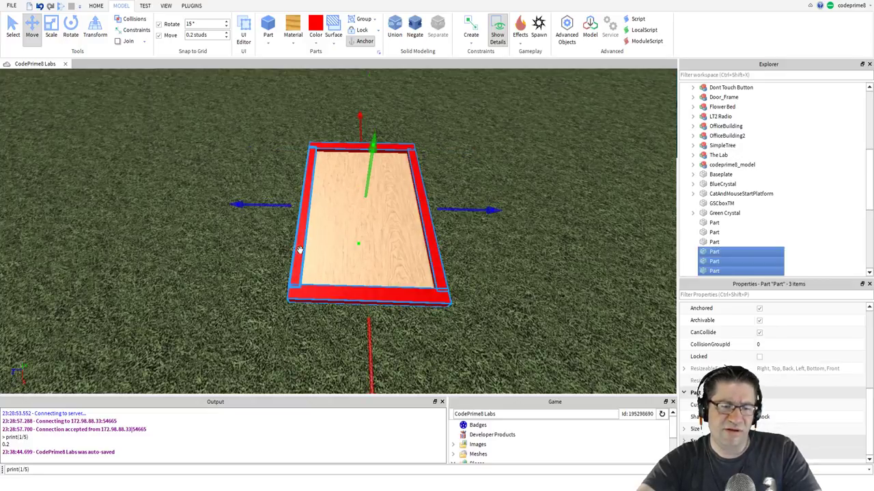
left_click(296, 247, "ctrl")
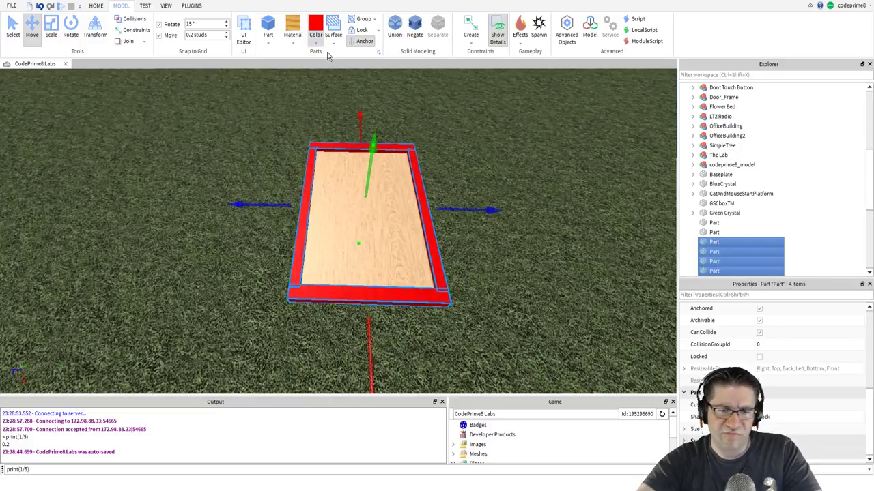
left_click(431, 126)
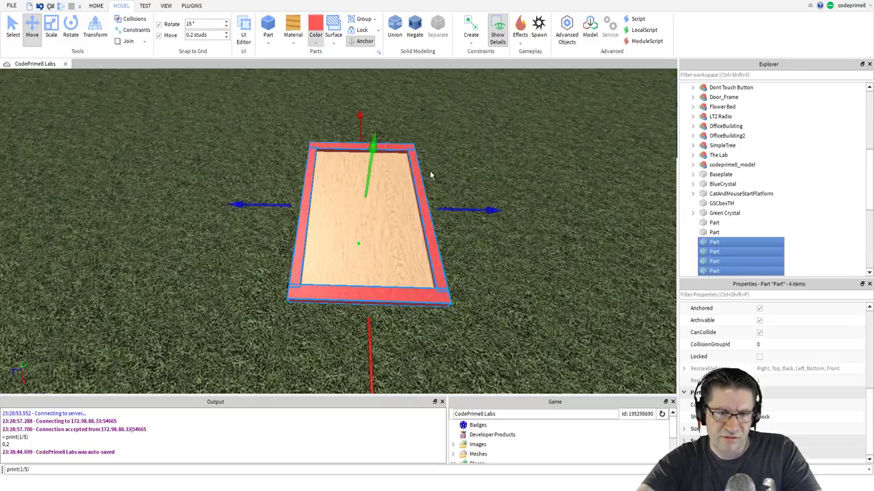
key("ctrl+z")
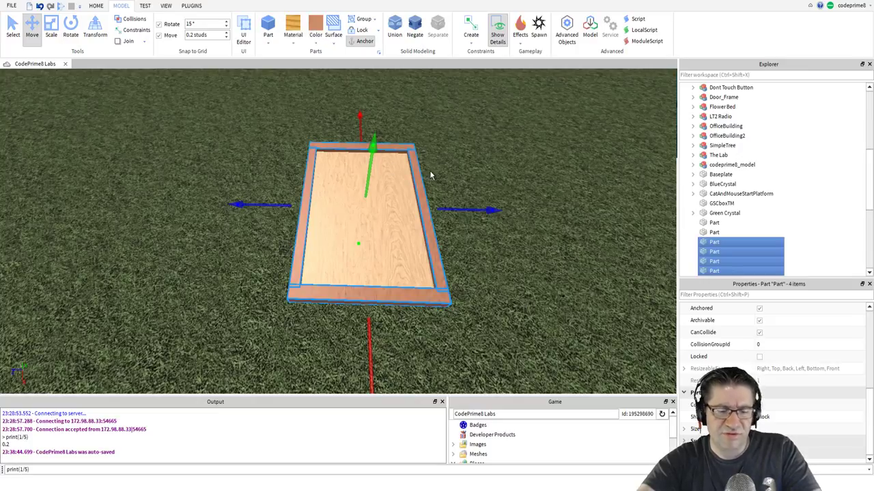
key("ctrl+y")
- Colour the central wooden board Nougat and publish the place to Roblox
left_click(359, 202)
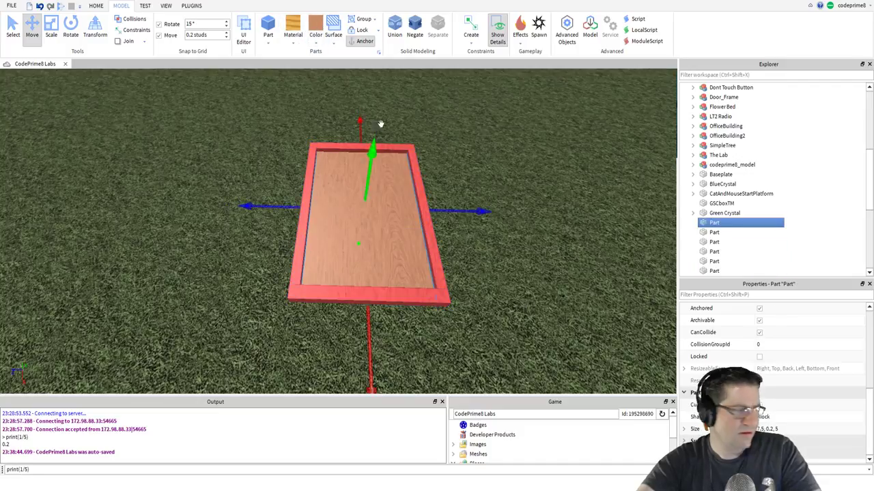
right_click_drag(474, 164, 474, 163)
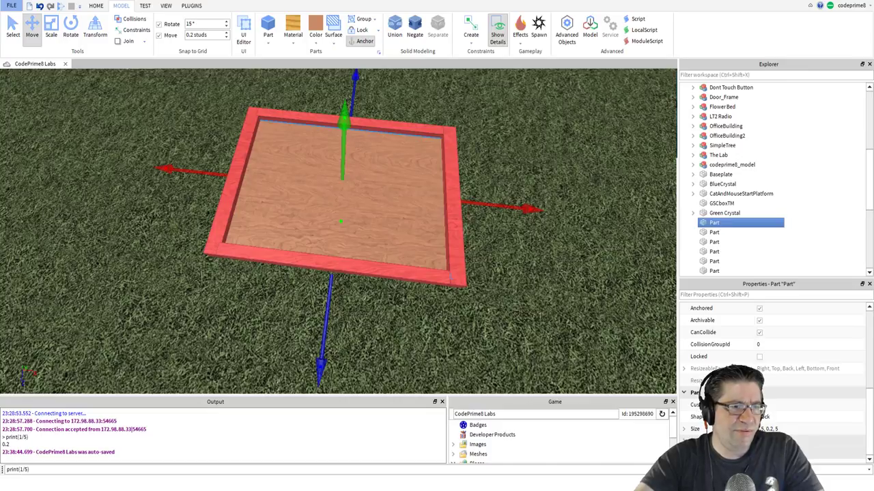
key("alt+p")
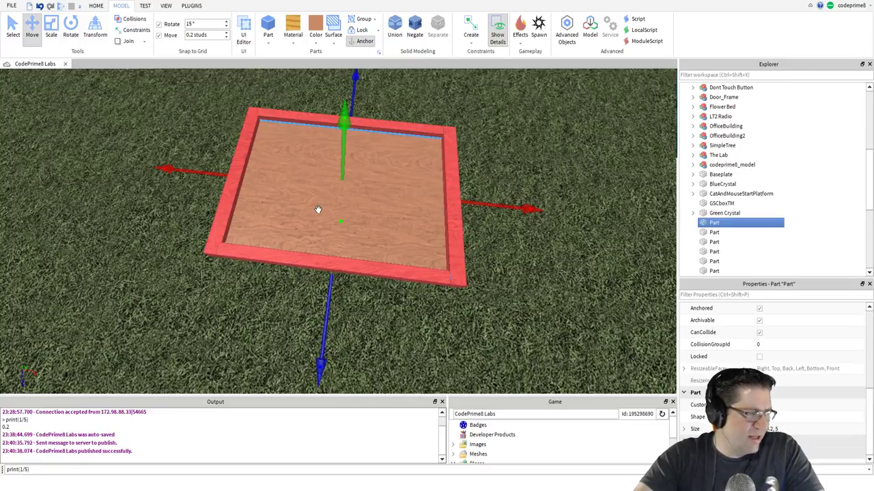
- Add a decal to the board's top face, using the "Learn Roblox - Making your obby colorful building hinged" image as its texture
left_click(468, 156)
left_click(330, 175)
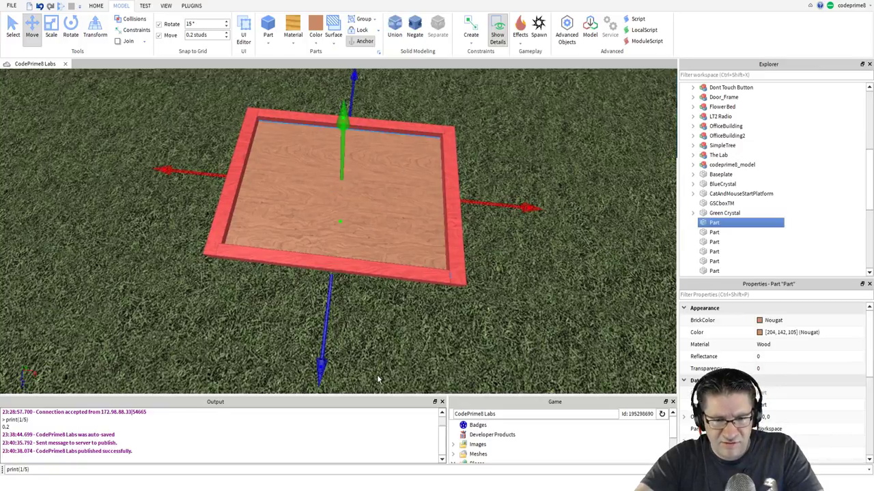
left_click(469, 175)
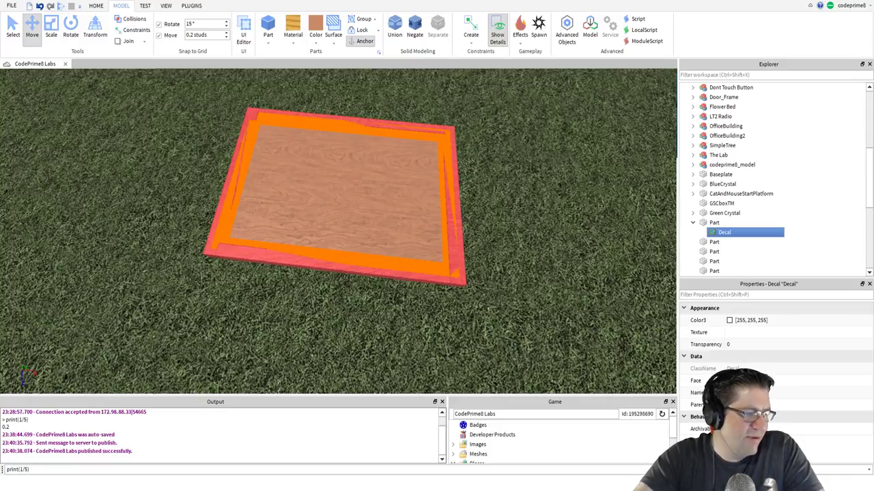
mouse_move(736, 232)
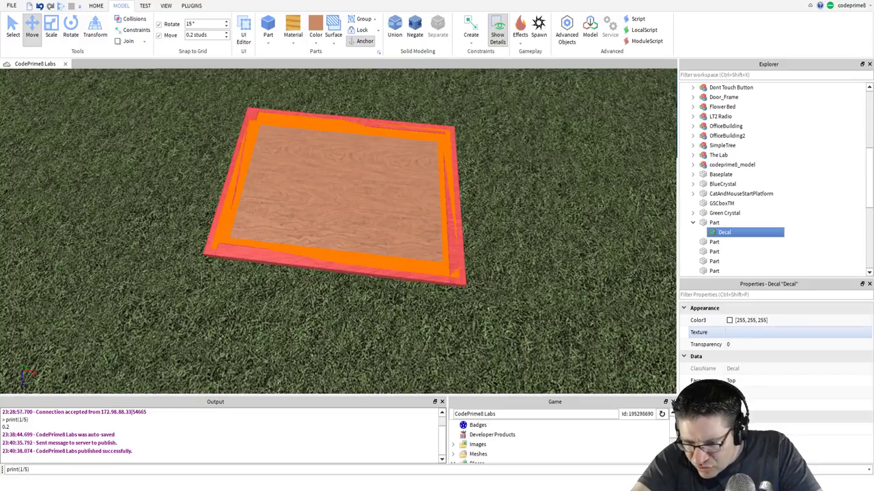
left_click(744, 335)
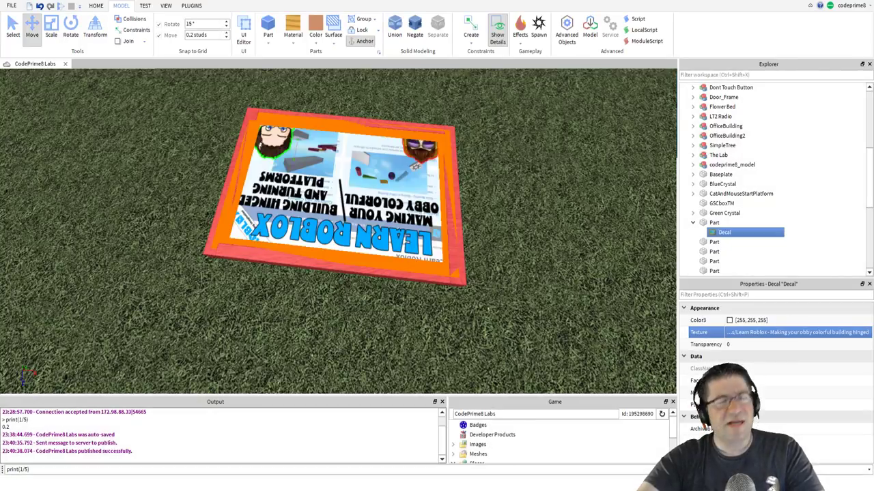
right_click_drag(591, 285, 592, 284)
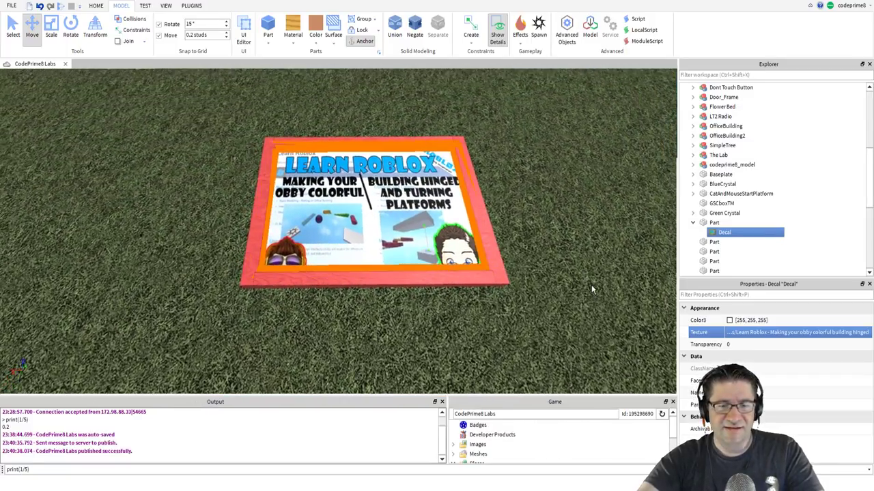
- Select the board's decal and inspect its Face property
left_click(620, 260)
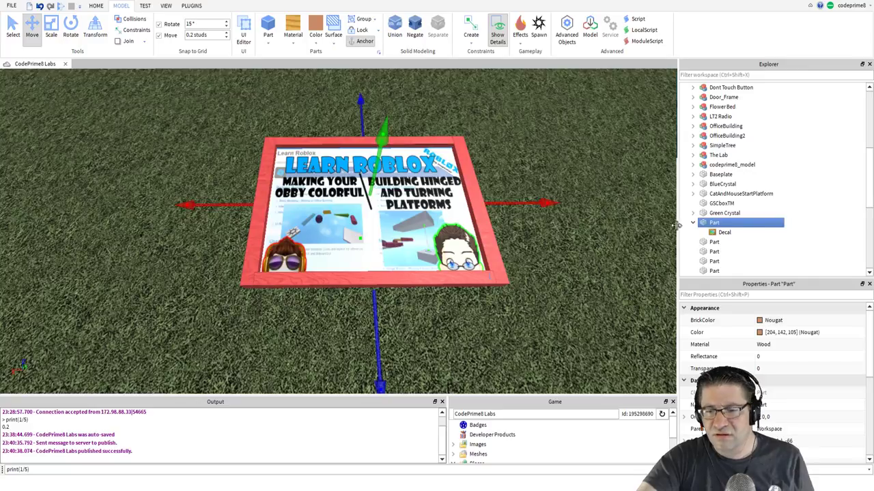
left_click(724, 233)
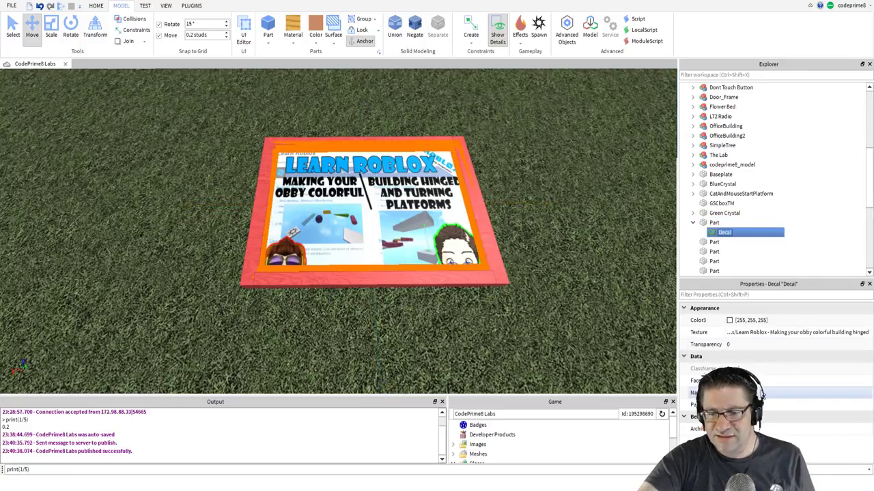
left_click(812, 381)
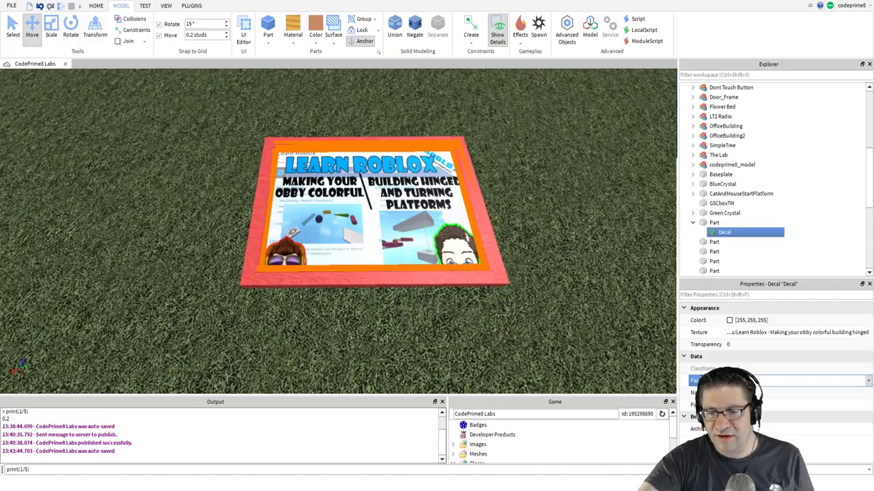
left_click(578, 234)
- Group the board and its four frame strips into one model and name it Painting
right_click_drag(528, 174, 527, 169)
scroll(527, 173, "down", 2)
left_click_drag(257, 154, 536, 336)
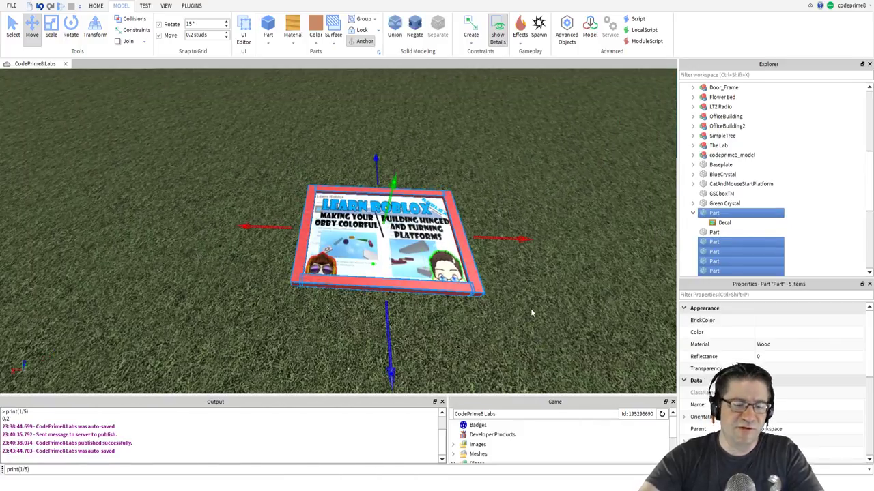
key("ctrl+g")
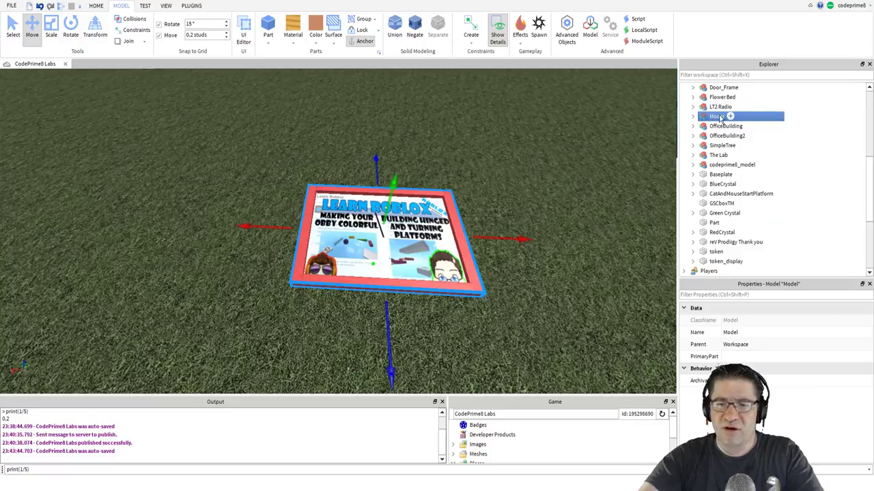
key("F2")
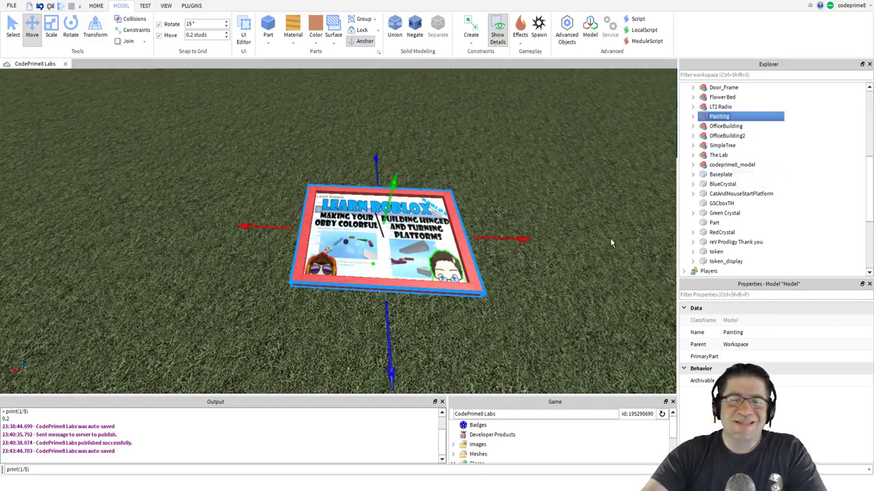
- Rotate the Painting model from lying flat on the ground to standing upright
right_click_drag(506, 213, 482, 197)
scroll(482, 197, "down", 3)
right_click_drag(426, 252, 425, 252)
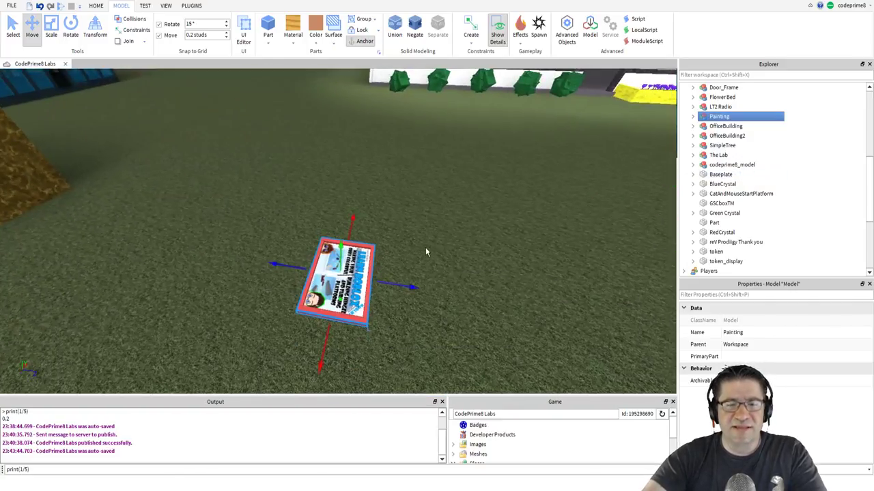
left_click(70, 27)
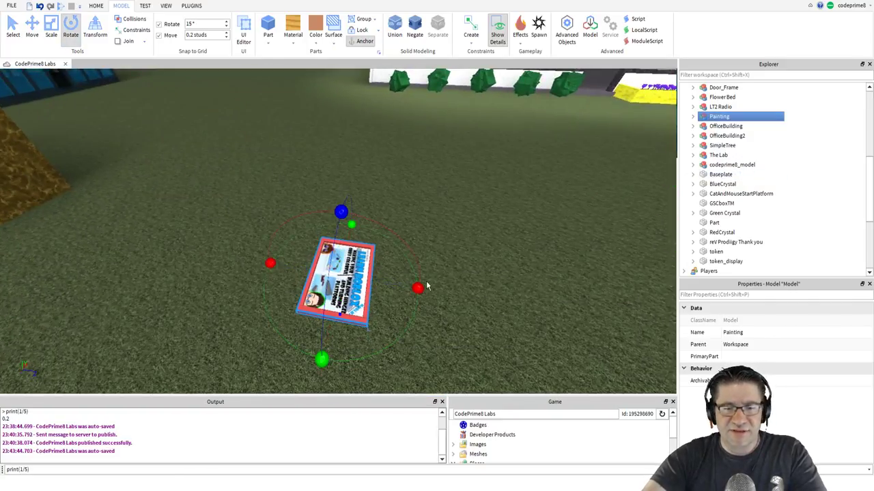
mouse_move(423, 287)
left_mouse_down()
mouse_move(365, 218)
mouse_move(341, 210)
left_mouse_up()
right_click_drag(390, 253, 389, 253)
scroll(257, 293, "down", 2)
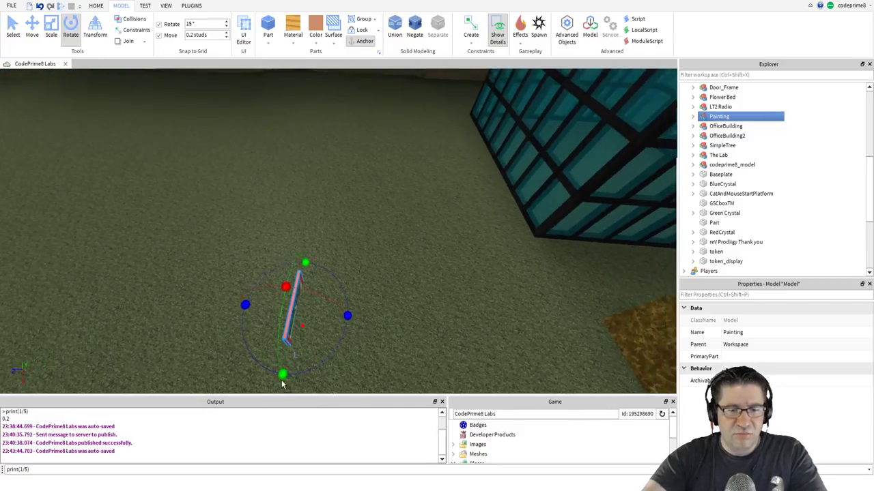
- Adjust the Painting model's rotation about its different axes so that it stands straight upright
left_click_drag(282, 382, 230, 363)
left_click_drag(213, 316, 235, 369)
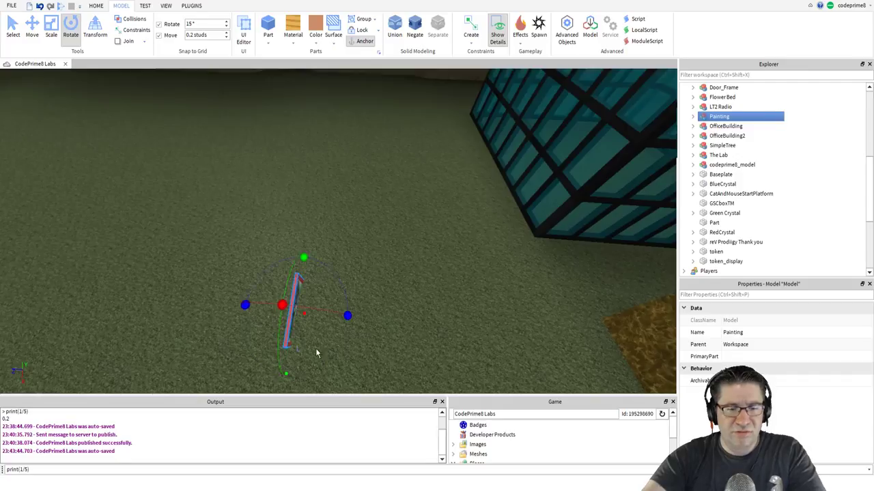
right_click_drag(382, 333, 387, 333)
scroll(387, 334, "up", 2)
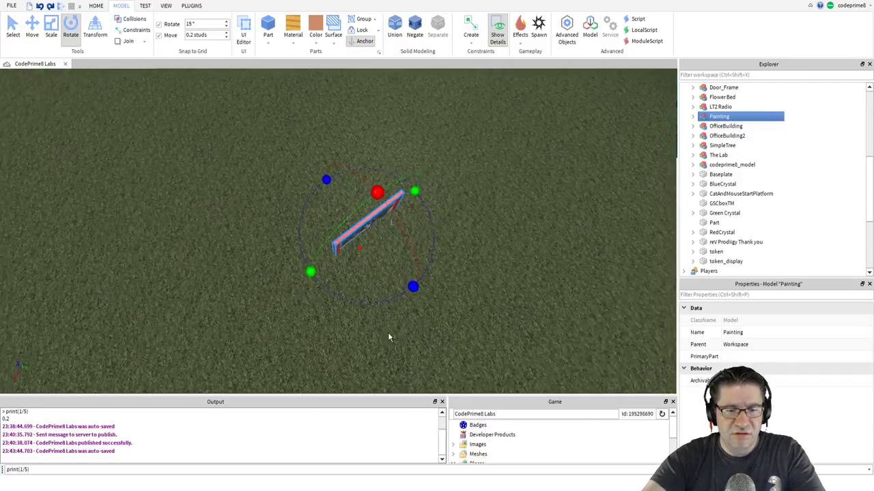
mouse_move(414, 295)
left_mouse_down()
mouse_move(334, 312)
mouse_move(273, 205)
mouse_move(271, 271)
mouse_move(418, 330)
left_mouse_up()
right_click_drag(459, 319, 483, 302)
- Move the Painting model from the grass into the white building
mouse_move(399, 335)
left_mouse_down()
mouse_move(371, 154)
mouse_move(307, 92)
left_mouse_up()
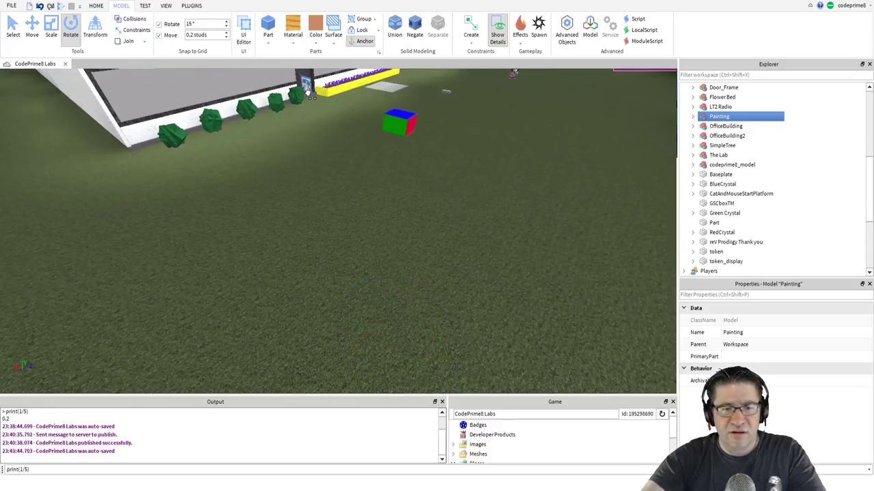
key("w")
right_click_drag(305, 82, 311, 111)
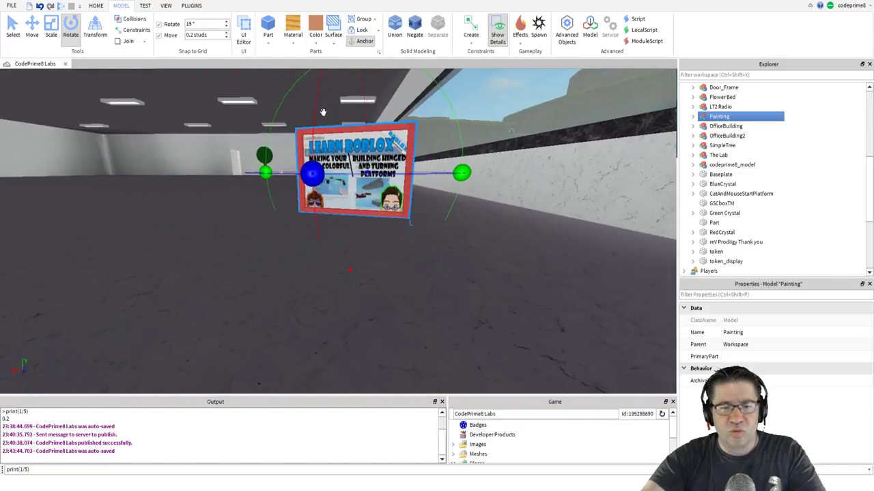
left_click_drag(341, 159, 212, 161)
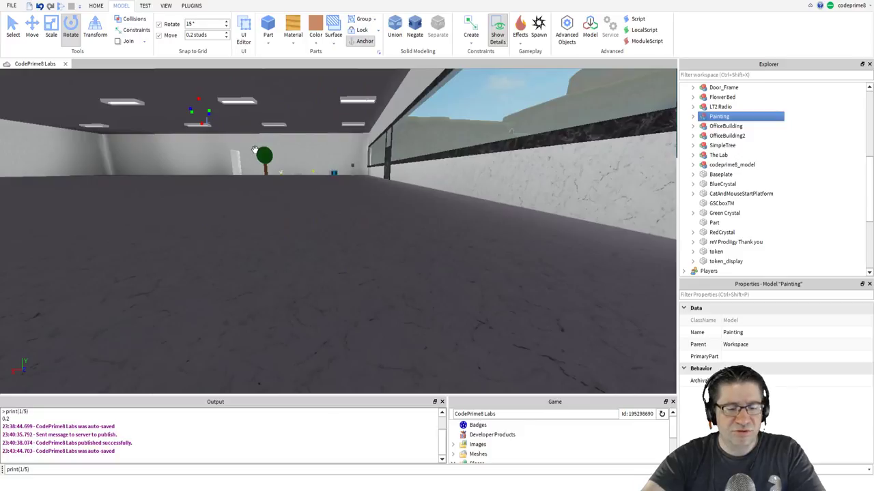
key("ctrl+z")
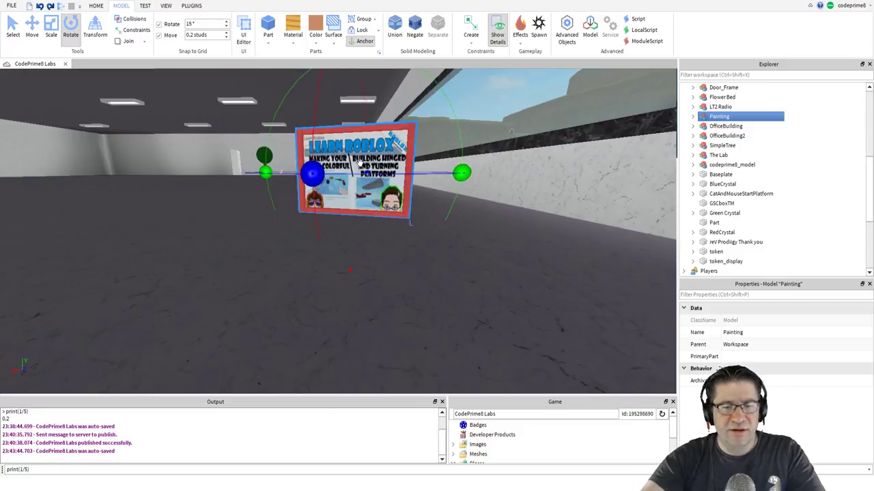
left_click_drag(358, 161, 236, 172)
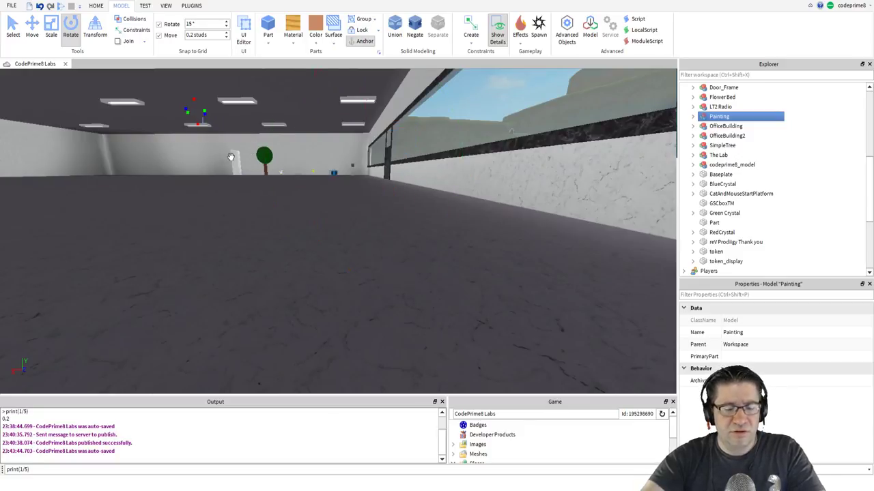
key("ctrl+z")
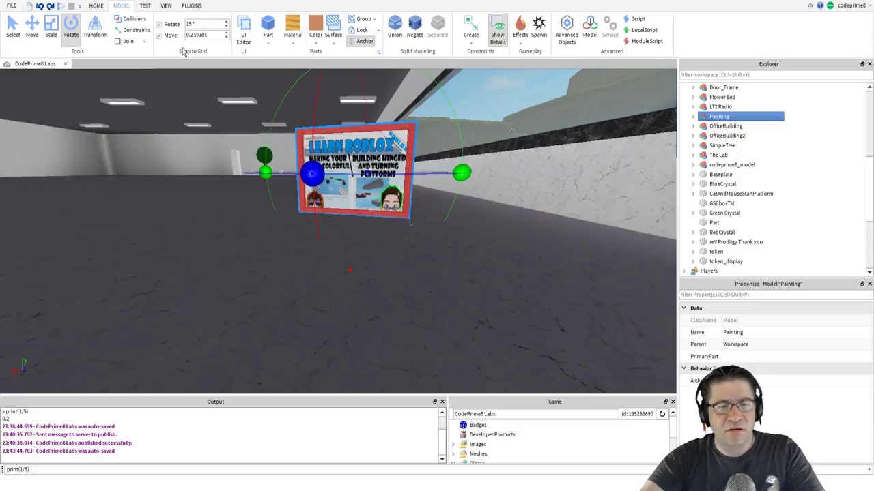
left_click(34, 29)
left_click_drag(337, 152, 305, 179)
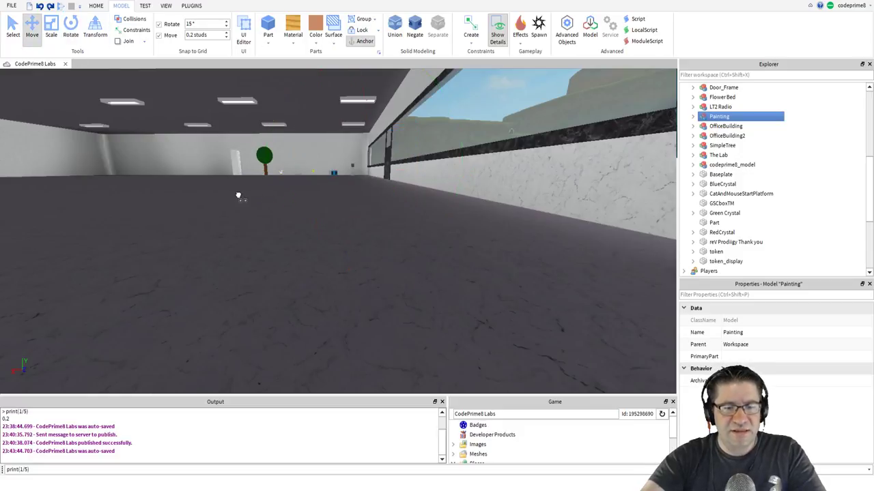
key("ctrl+z")
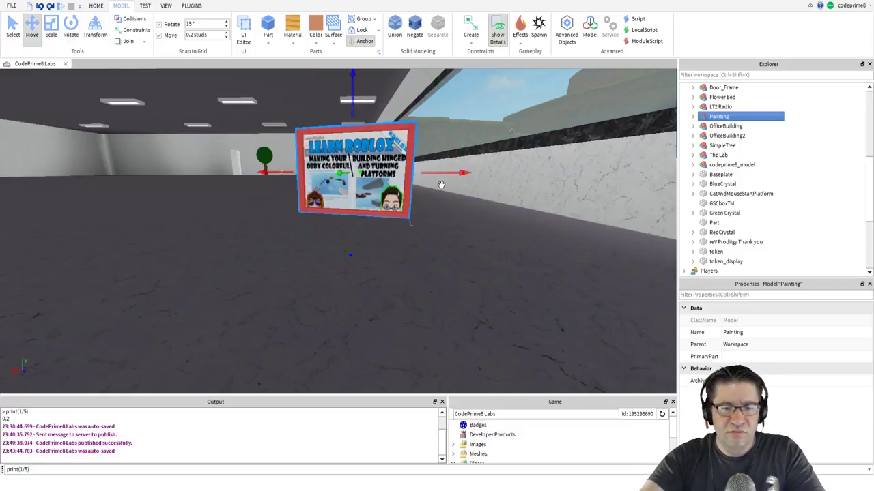
- Move the Painting model across the building's floor with the Move tool
mouse_move(441, 174)
left_mouse_down()
mouse_move(301, 150)
mouse_move(68, 164)
left_mouse_up()
key("a")
right_click_drag(68, 164, 131, 150)
key("a")
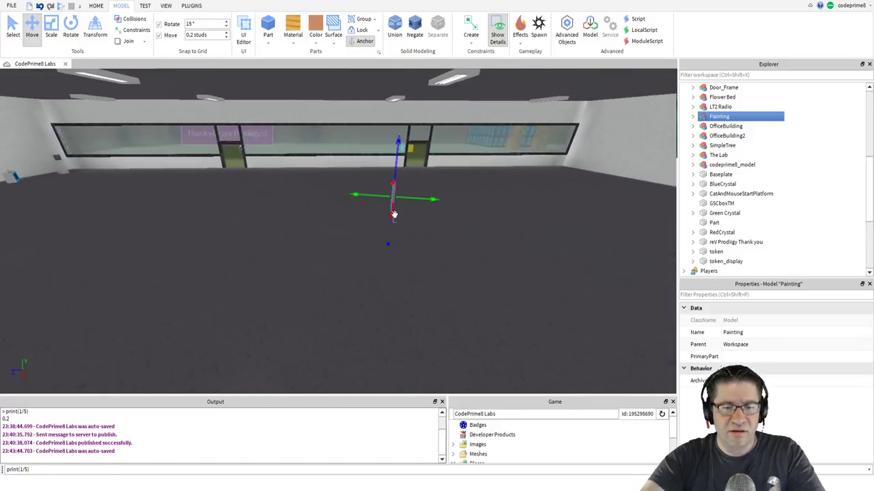
left_click_drag(393, 215, 382, 290)
right_click_drag(412, 266, 428, 258)
key("d")
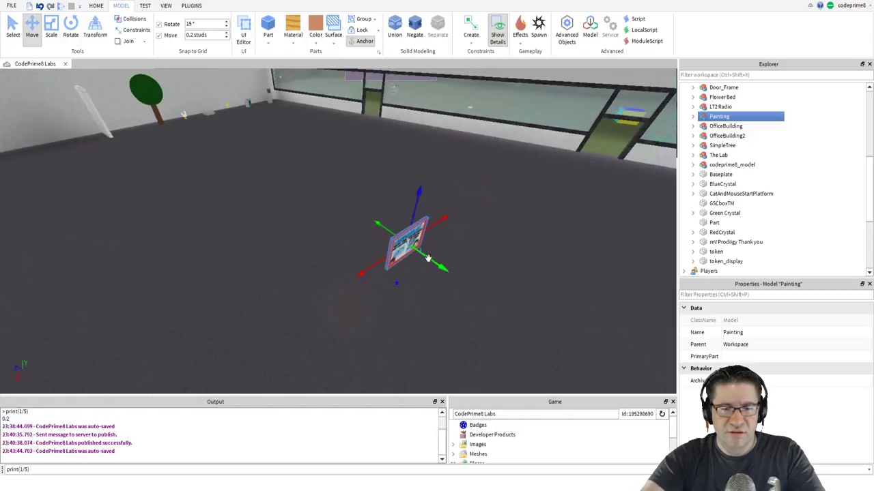
- Turn on Collisions and move the Painting model further across the building's floor
left_click(129, 18)
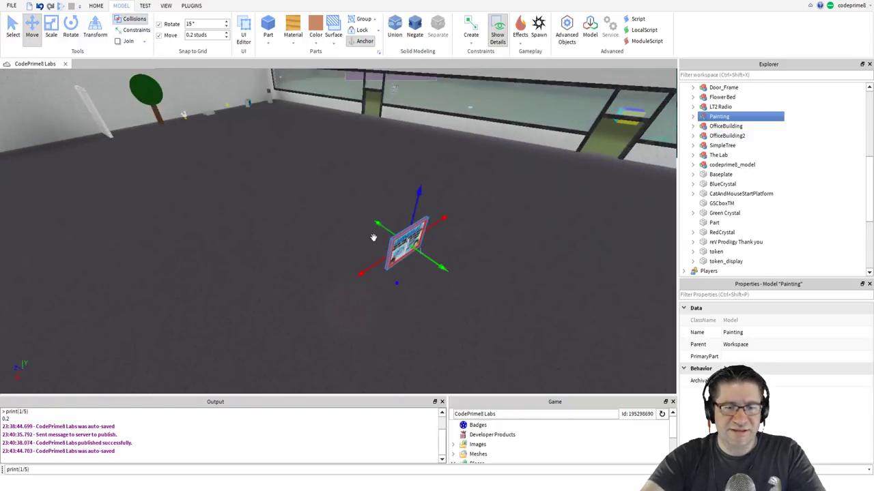
mouse_move(408, 251)
left_mouse_down()
mouse_move(219, 210)
mouse_move(234, 213)
left_mouse_up()
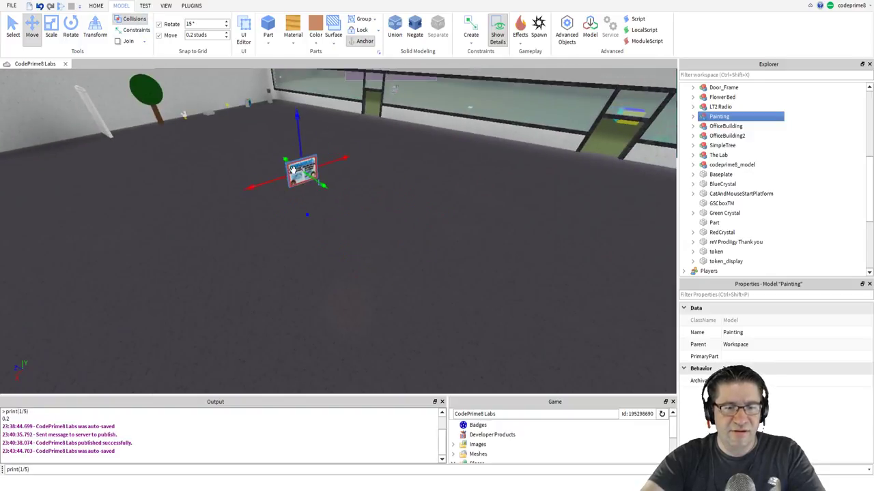
left_click_drag(292, 170, 198, 185)
right_click_drag(232, 190, 248, 194)
key("w")
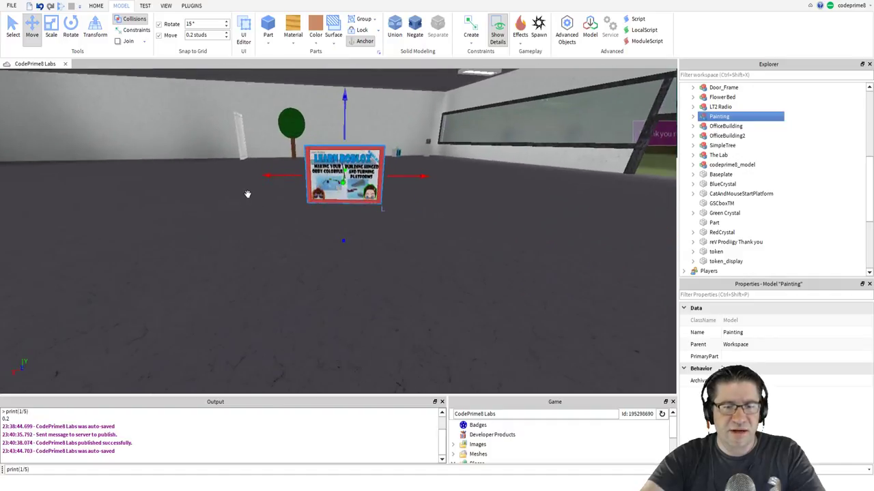
- Move the Painting model over to the inner wall near the white door frame
mouse_move(316, 157)
left_mouse_down()
mouse_move(272, 161)
mouse_move(164, 137)
left_mouse_up()
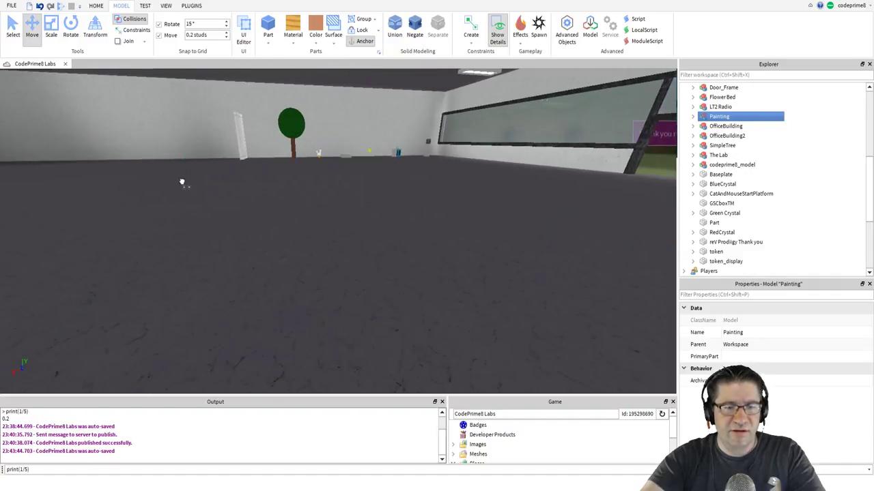
key("ctrl+z")
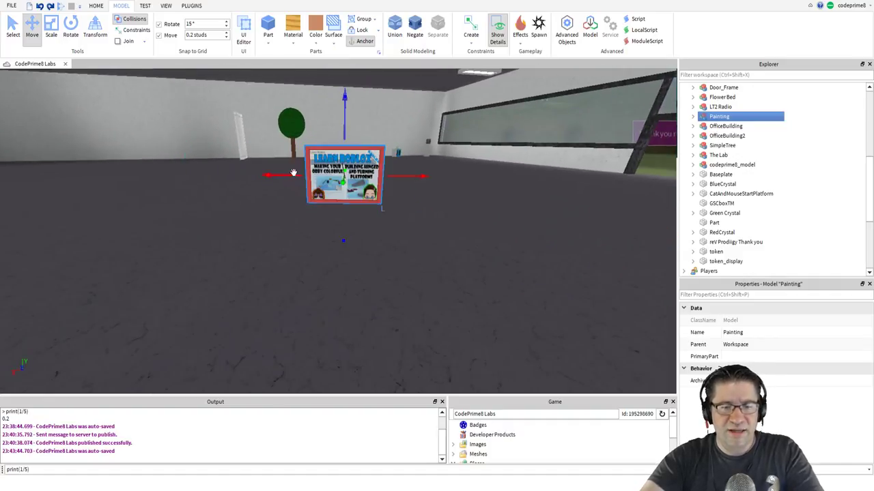
mouse_move(321, 164)
left_mouse_down()
mouse_move(283, 176)
mouse_move(185, 171)
mouse_move(201, 168)
left_mouse_up()
key("f")
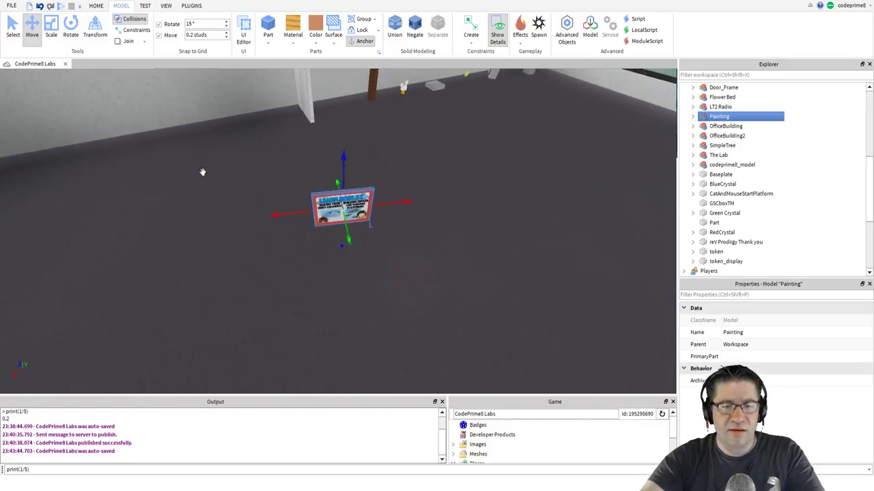
mouse_move(286, 210)
left_mouse_down()
mouse_move(238, 209)
mouse_move(204, 267)
mouse_move(223, 104)
left_mouse_up()
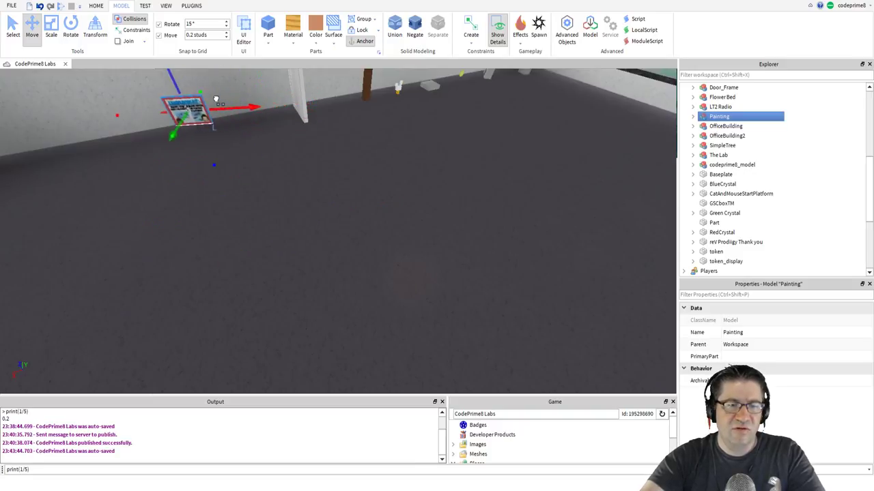
- Examine the "DONT TOUCH" button box mounted on the cliff wall outside the building
right_click_drag(203, 97, 204, 96)
key("w")
key("w")
right_click_drag(346, 96, 355, 93)
key("w")
key("w")
key("s")
key("w")
key("s")
key("w")
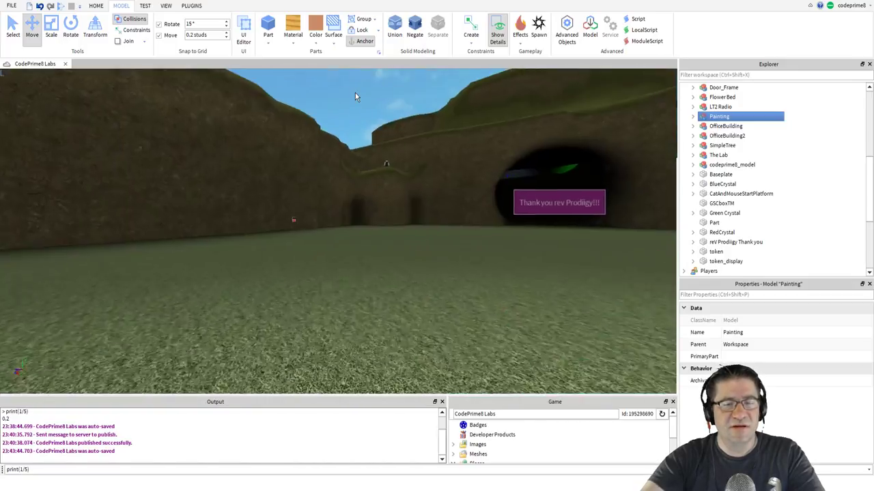
key("w")
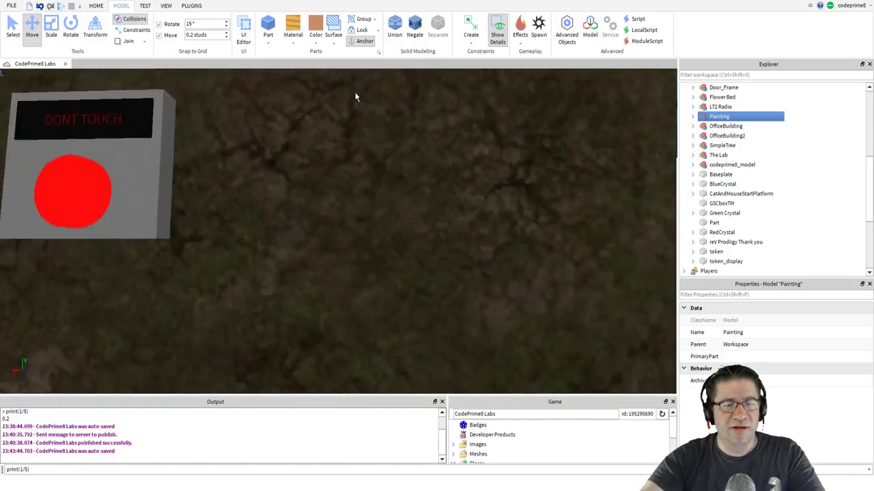
right_click_drag(355, 93, 355, 93)
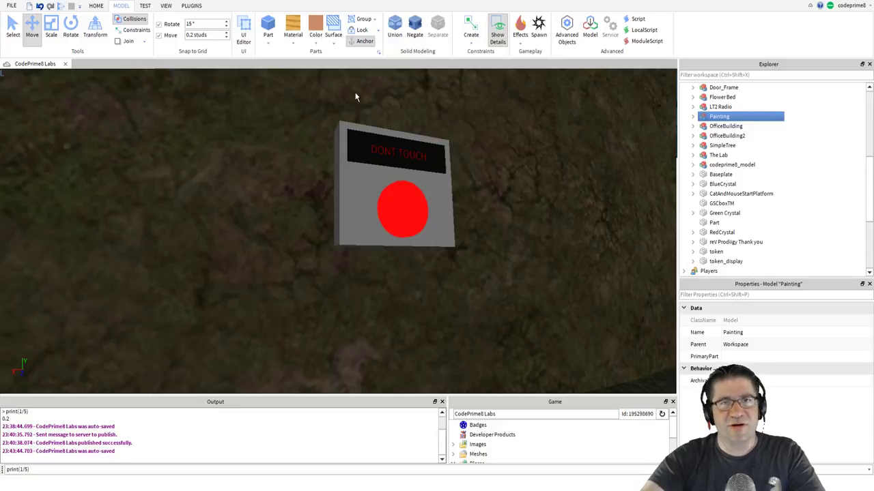
right_click_drag(354, 97, 352, 91)
key("w")
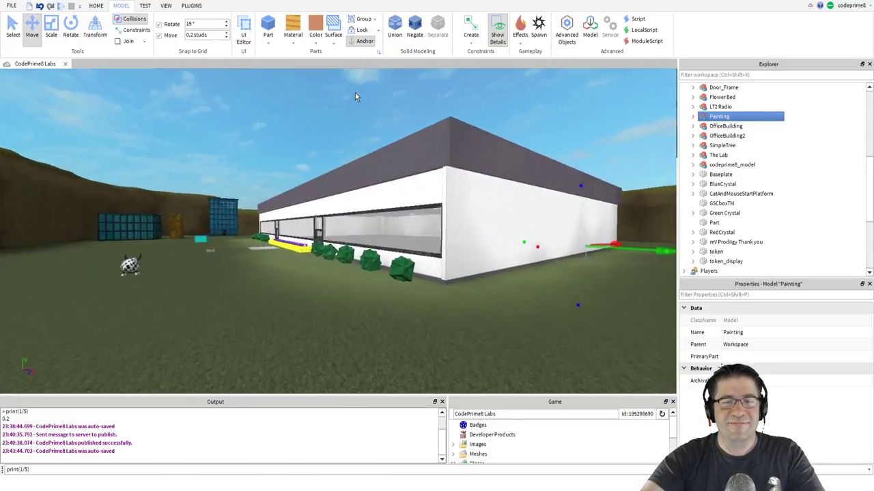
- Rotate the Painting model parallel to the inner wall and move it flush against the wall
key("f")
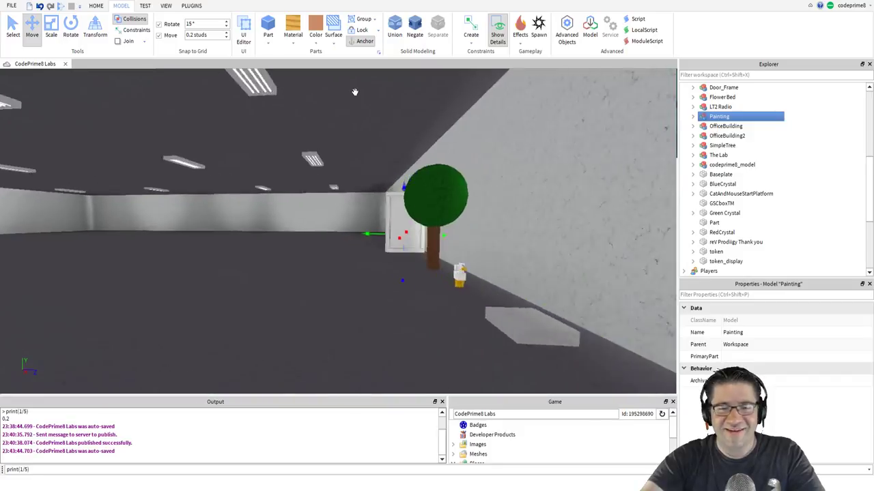
right_click_drag(355, 91, 354, 90)
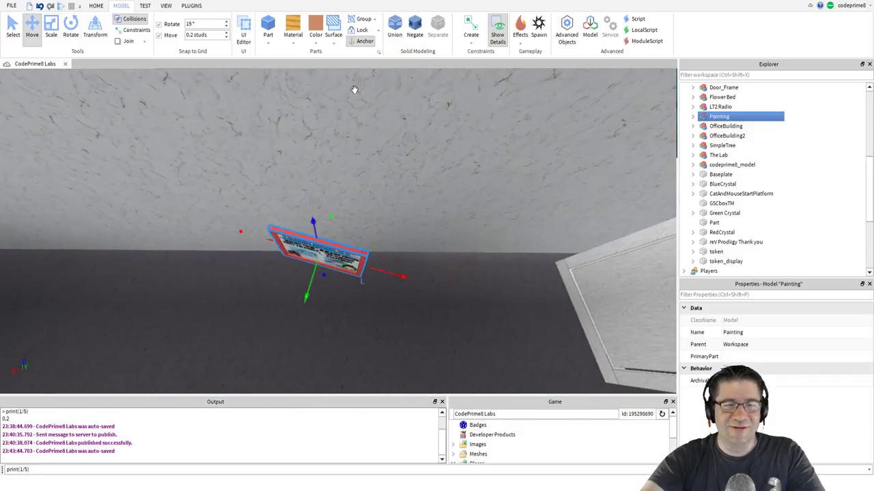
left_click(70, 27)
left_click_drag(293, 342, 329, 355)
right_click_drag(348, 261, 326, 190)
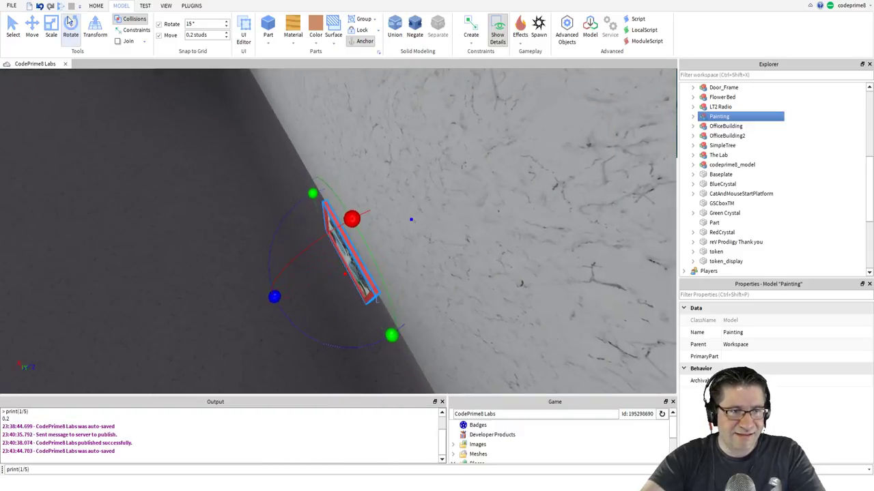
left_click(32, 29)
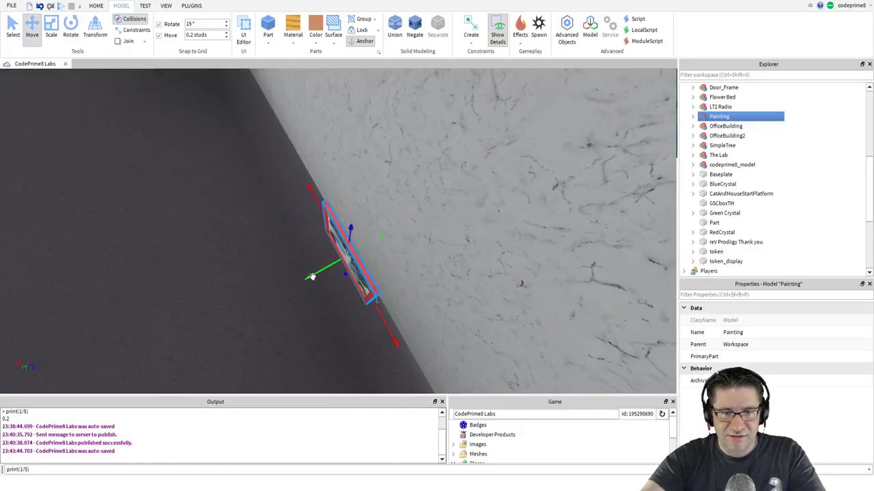
left_click_drag(311, 276, 329, 272)
right_click_drag(335, 270, 357, 209)
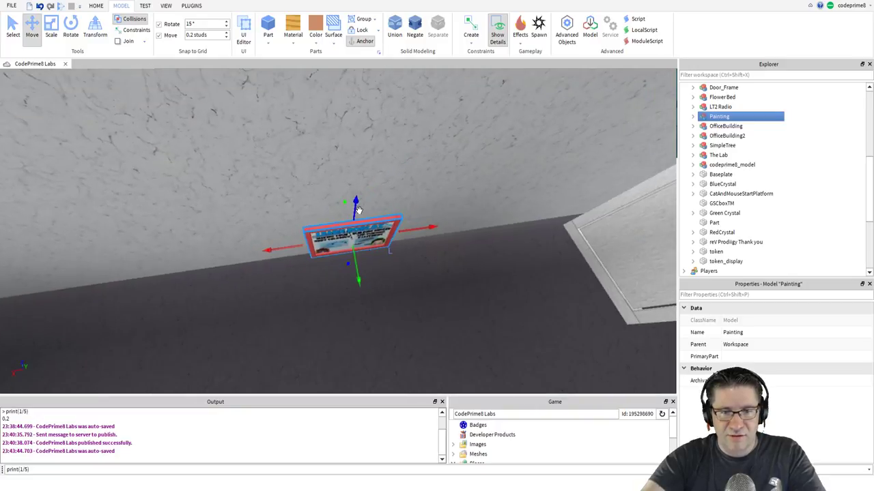
- Raise the Painting model up the wall to hanging height and check its placement in the room
left_click_drag(357, 205, 382, 73)
right_click_drag(413, 181, 414, 182)
scroll(414, 181, "down", 3)
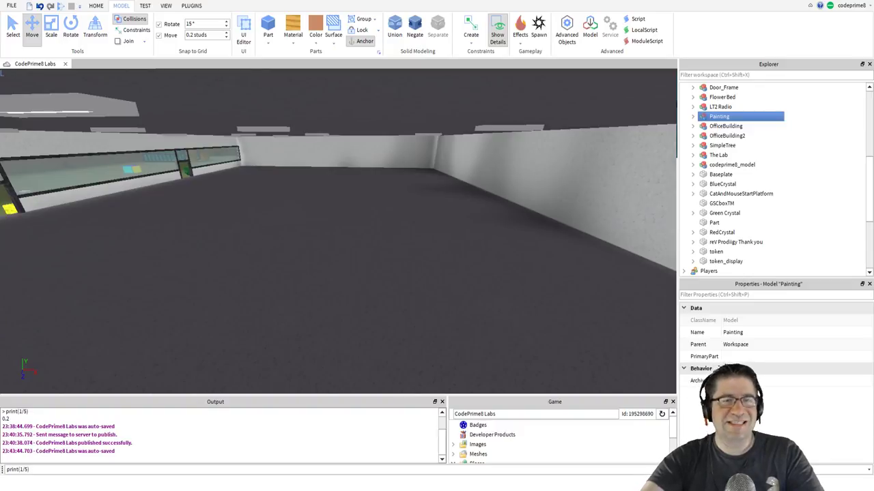
right_click_drag(408, 183, 401, 184)
key("e")
key("w")
key("w")
key("f")
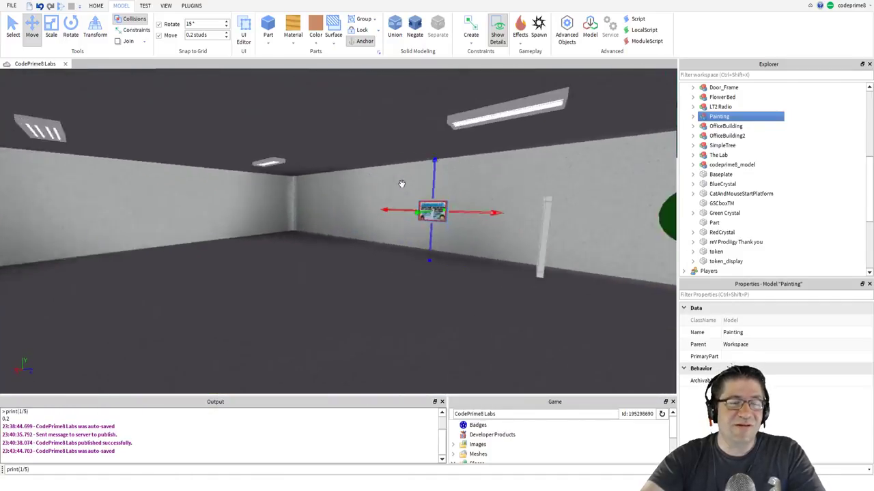